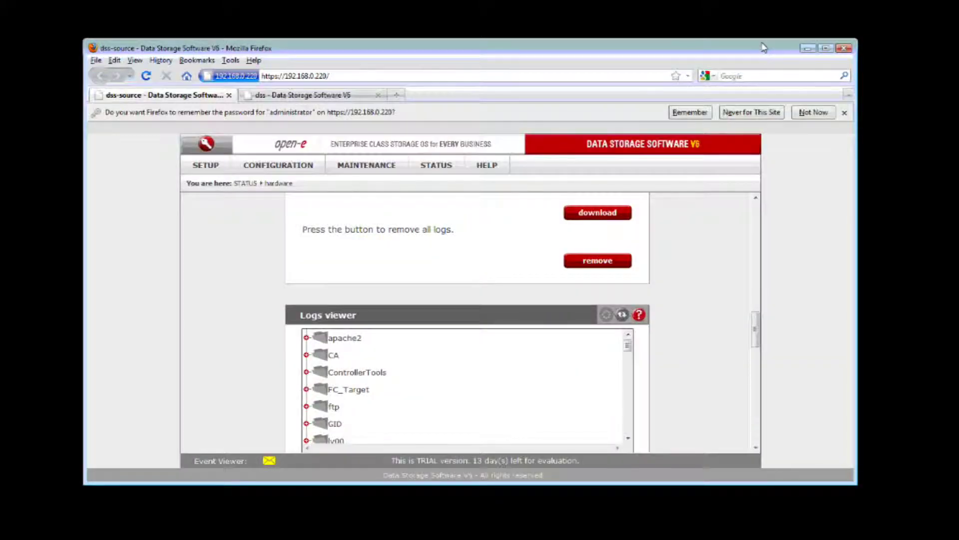
Maximize Firefox and bring up the About Data Storage Software V6 page
left_click_drag(763, 48, 680, 3)
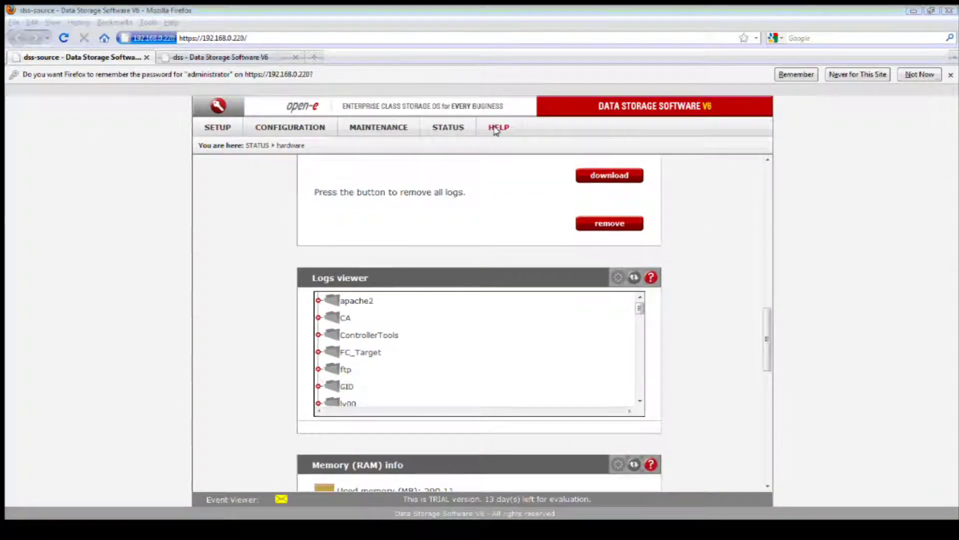
mouse_move(495, 131)
left_click(509, 158)
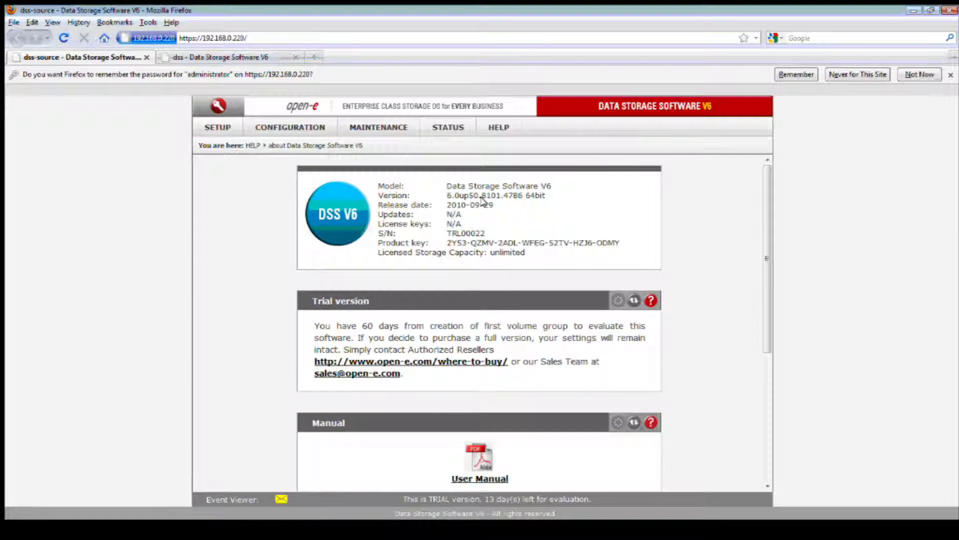
Highlight build number 4786 in the 6.0up50 version line
left_click_drag(504, 195, 547, 197)
left_click(554, 225)
left_click_drag(503, 195, 522, 197)
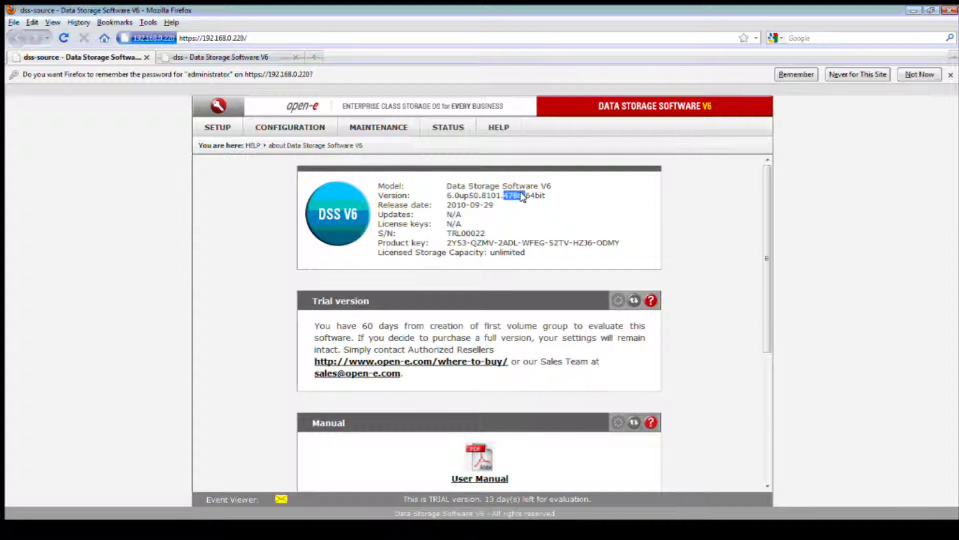
left_click(534, 198)
Open the software update page and read the expanded release notes for installed build 4786
left_click(394, 129)
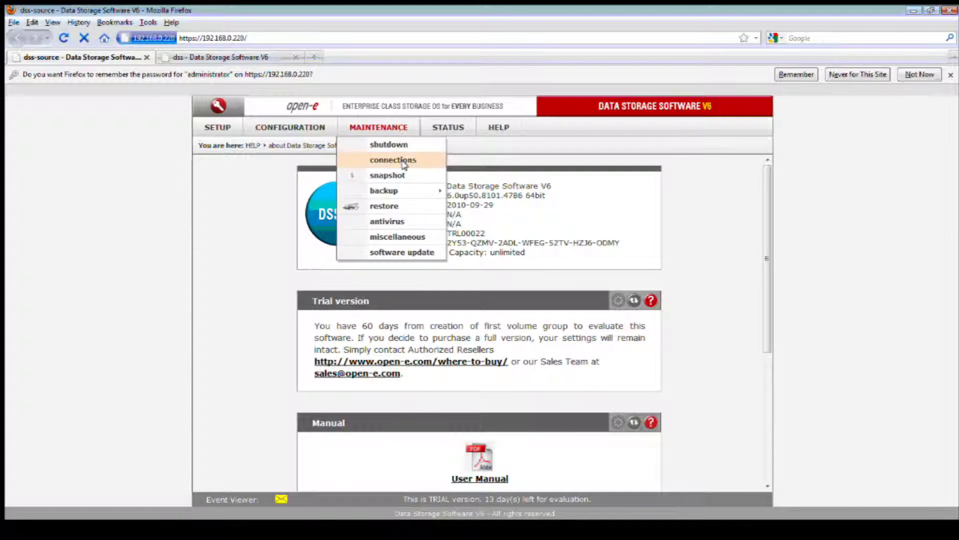
left_click(406, 251)
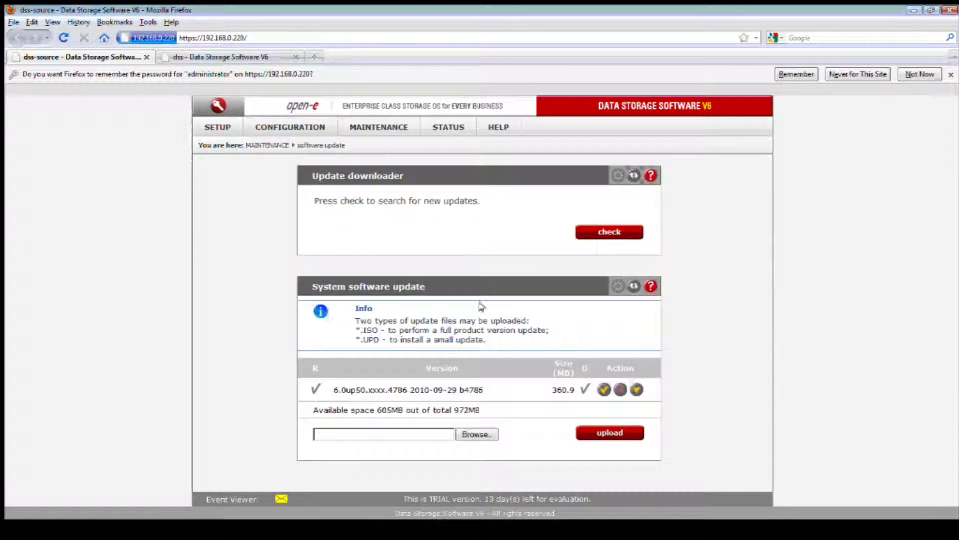
left_click(637, 389)
scroll(656, 388, "down", 3)
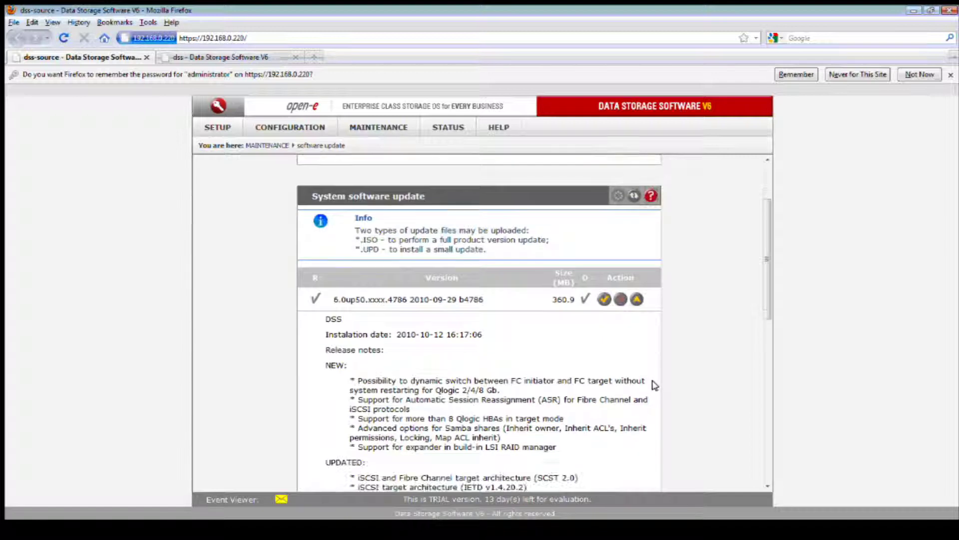
scroll(653, 386, "down", 2)
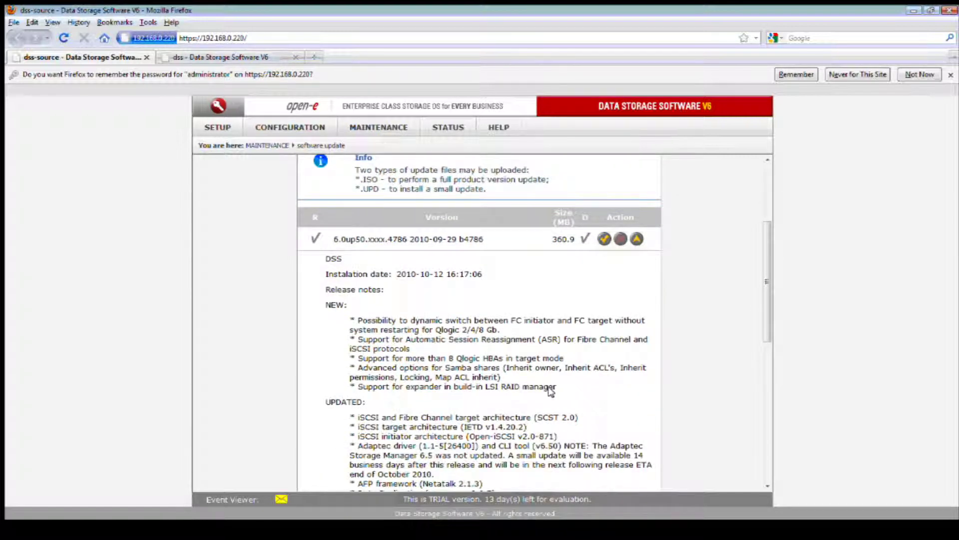
scroll(550, 391, "down", 2)
scroll(550, 391, "down", 2)
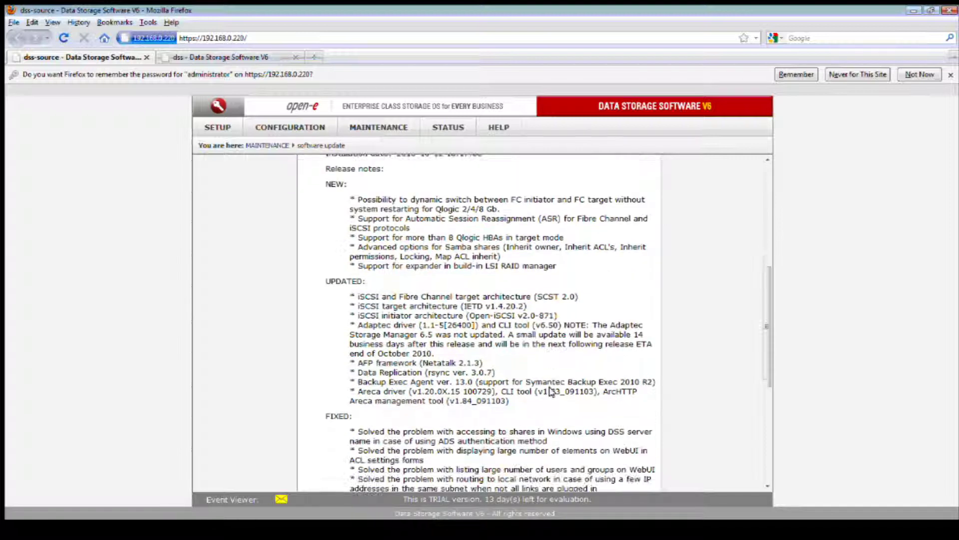
scroll(552, 391, "down", 1)
scroll(552, 390, "up", 4)
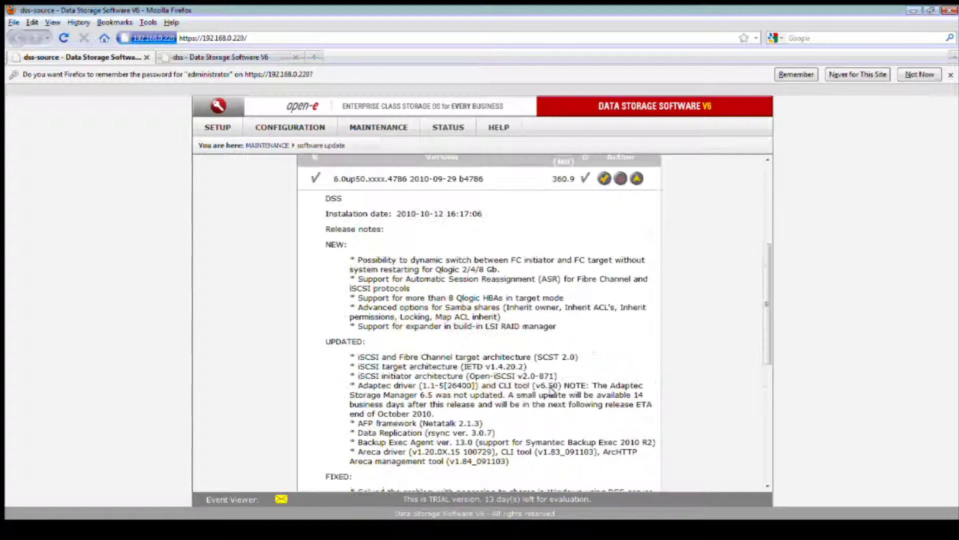
scroll(549, 390, "up", 4)
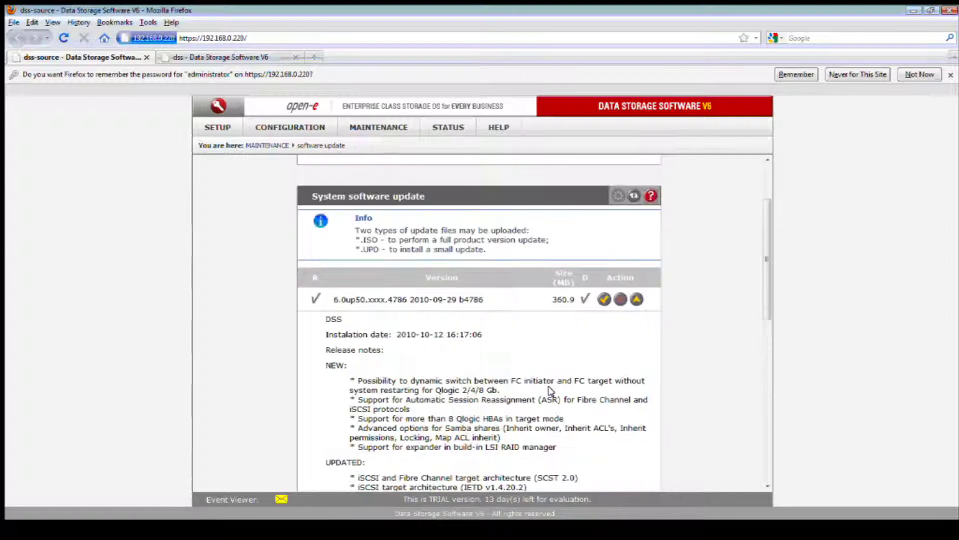
Open the hardware status page and scroll through the Logs viewer listing critical_errors.log and dmesg
left_click(452, 129)
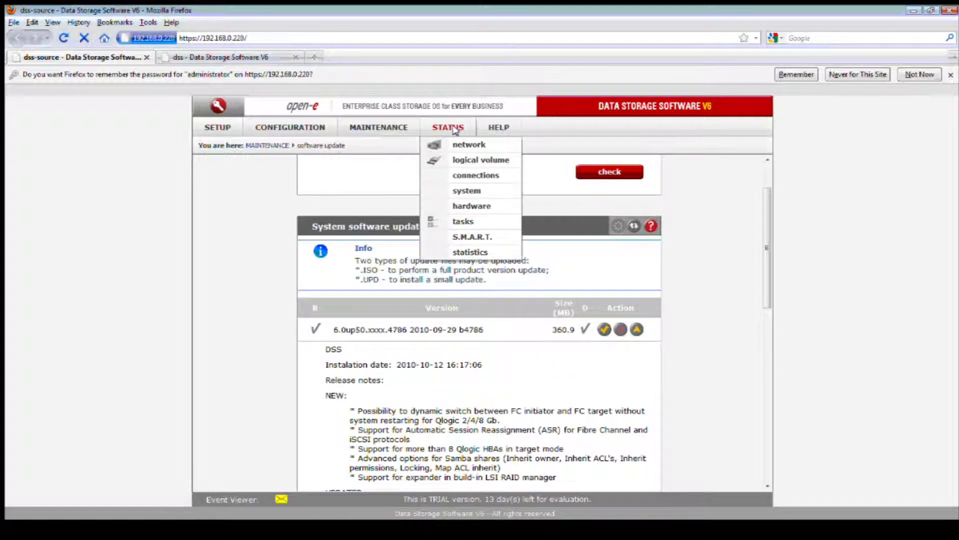
left_click(493, 207)
scroll(500, 207, "up", 4)
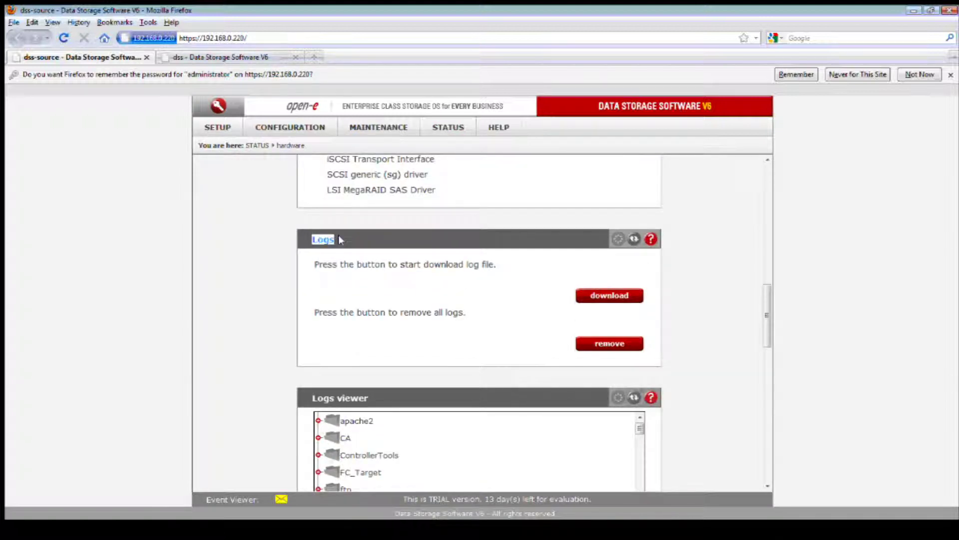
scroll(444, 346, "down", 2)
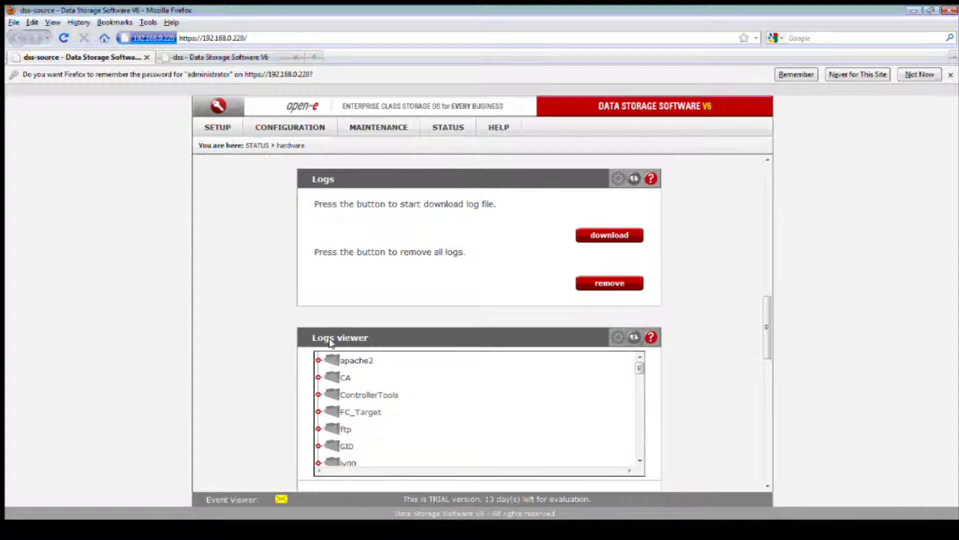
scroll(394, 396, "down", 1)
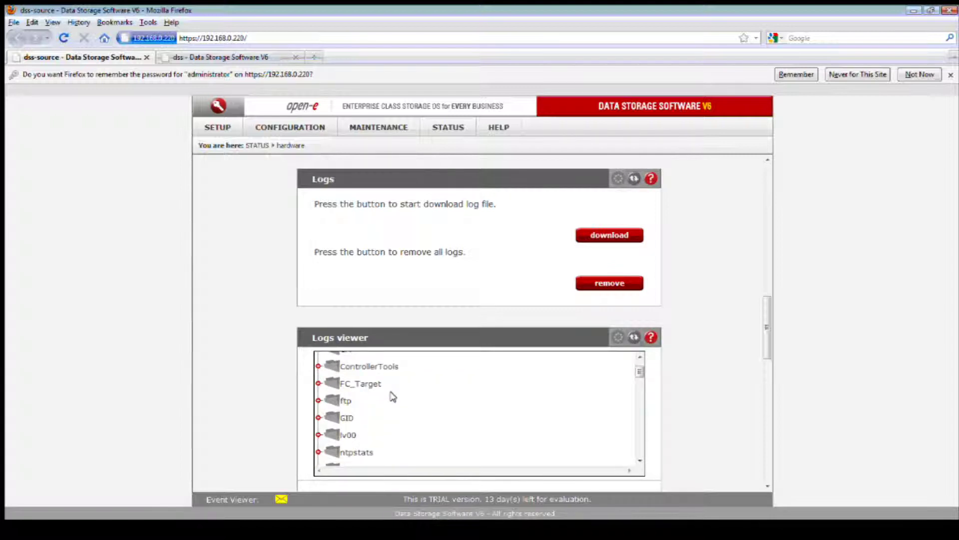
scroll(393, 397, "down", 1)
scroll(392, 396, "down", 5)
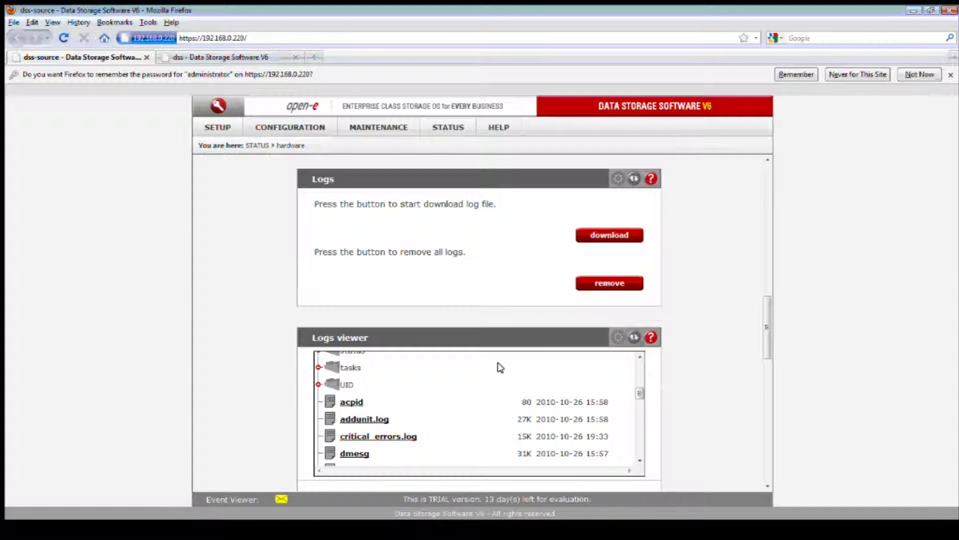
scroll(673, 335, "up", 3)
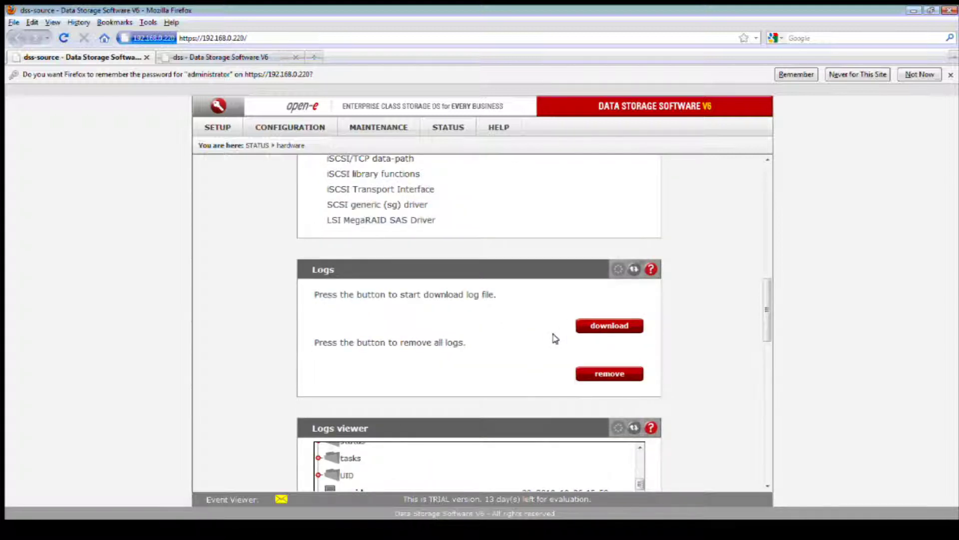
Generate the system log archive for download, then cancel opening it in WinRAR
left_click(598, 326)
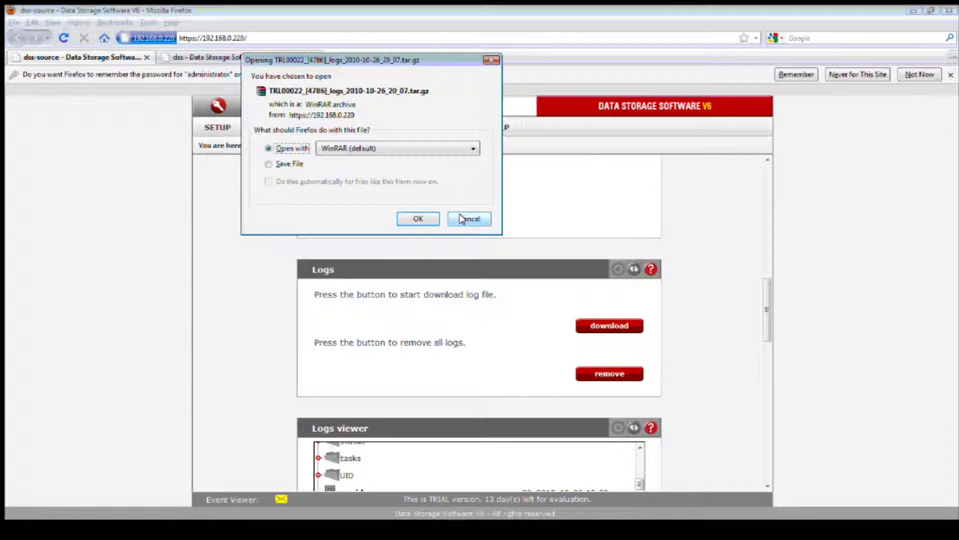
left_click(460, 216)
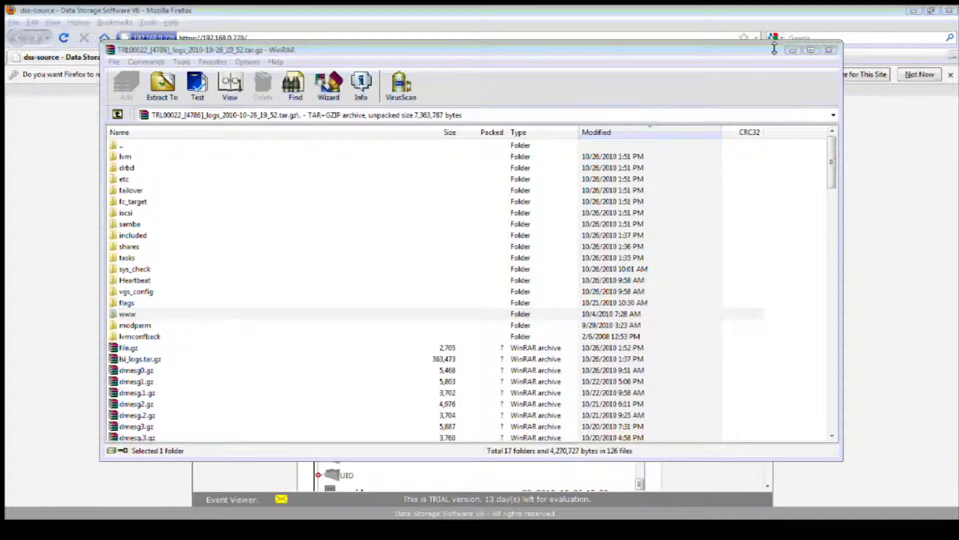
Move the 2010-10-26 logs archive window left and maximize it in WinRAR
left_click_drag(773, 48, 716, 51)
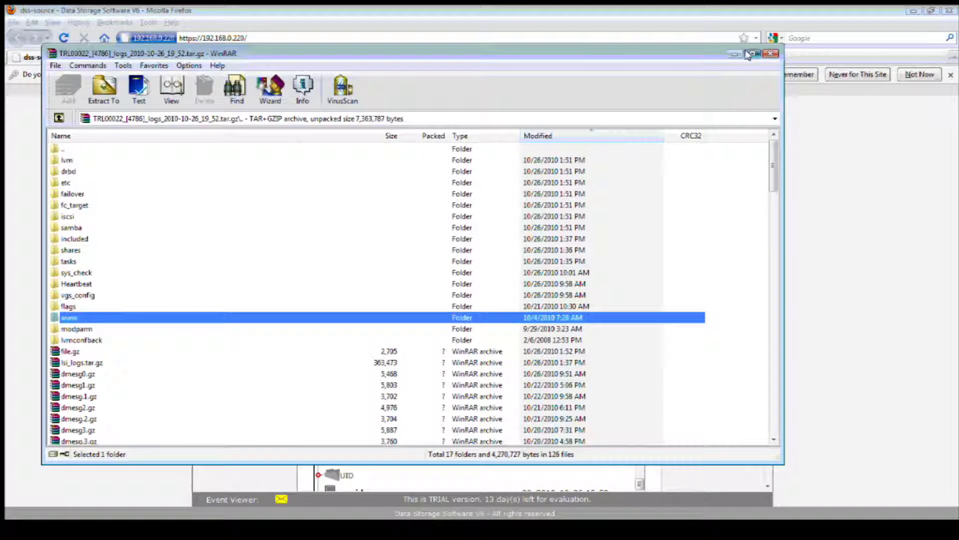
left_click(751, 54)
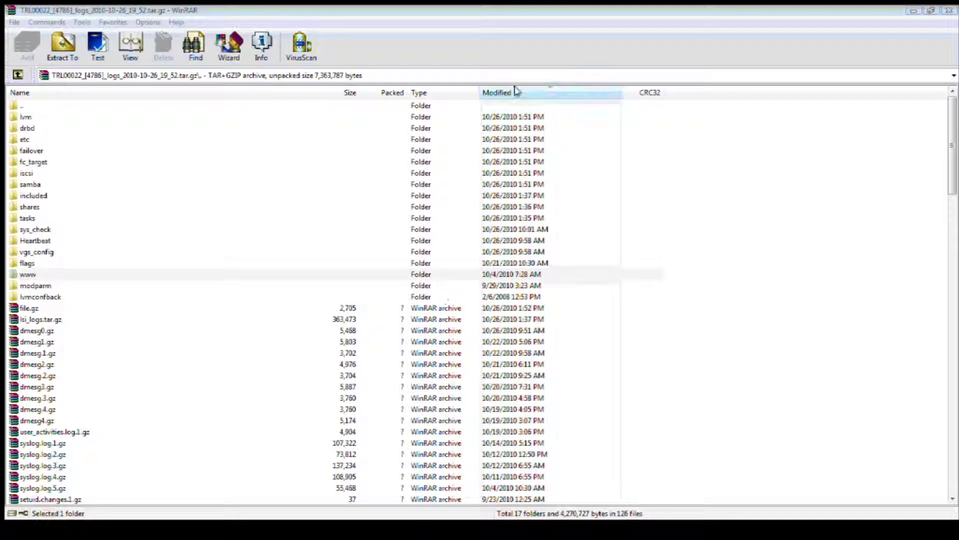
left_click(530, 365)
scroll(530, 365, "down", 10)
scroll(246, 236, "down", 1)
scroll(159, 207, "up", 1)
scroll(159, 207, "up", 1)
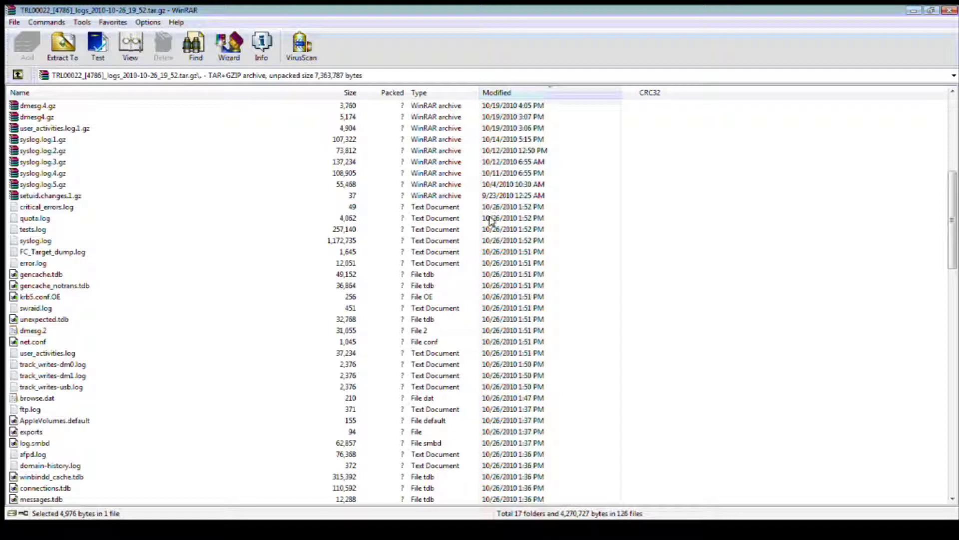
scroll(507, 354, "down", 3)
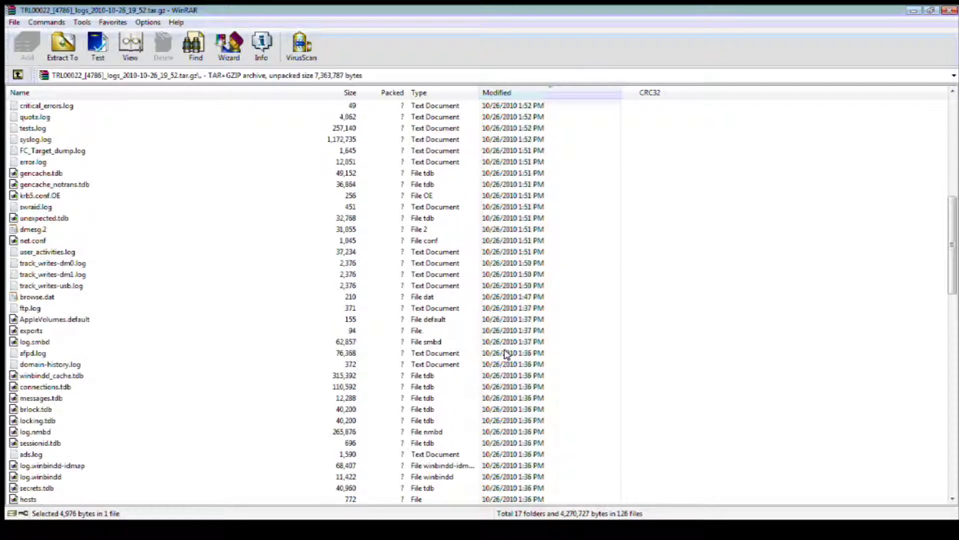
scroll(508, 354, "down", 15)
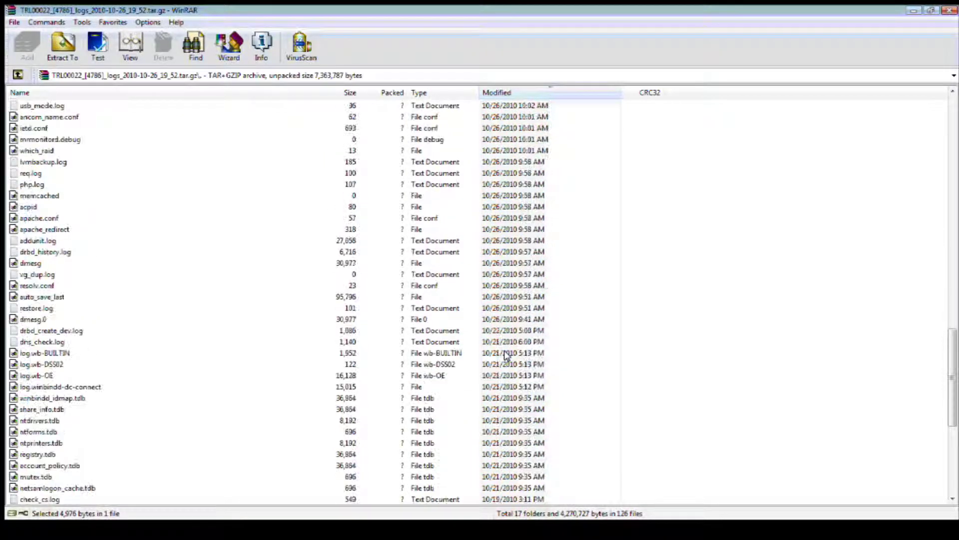
scroll(507, 353, "down", 4)
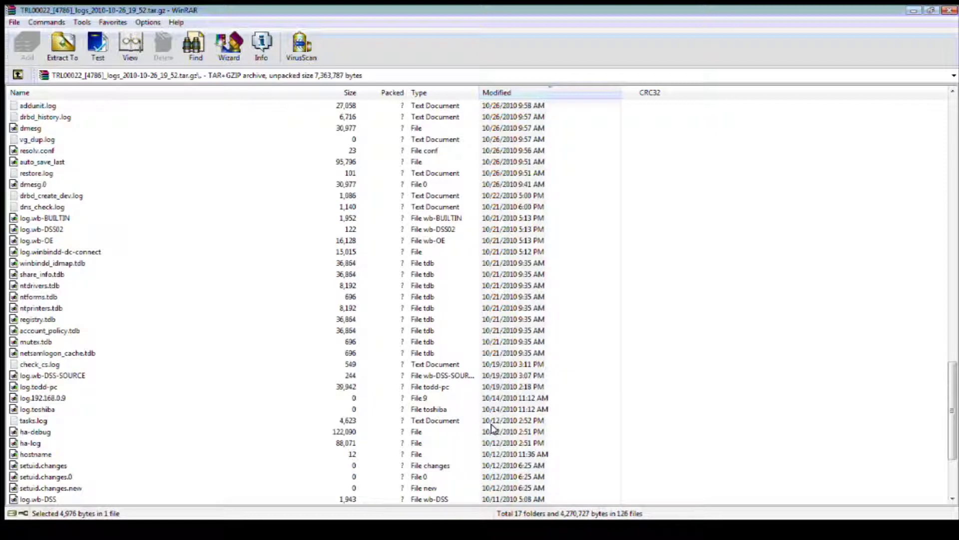
scroll(492, 427, "down", 2)
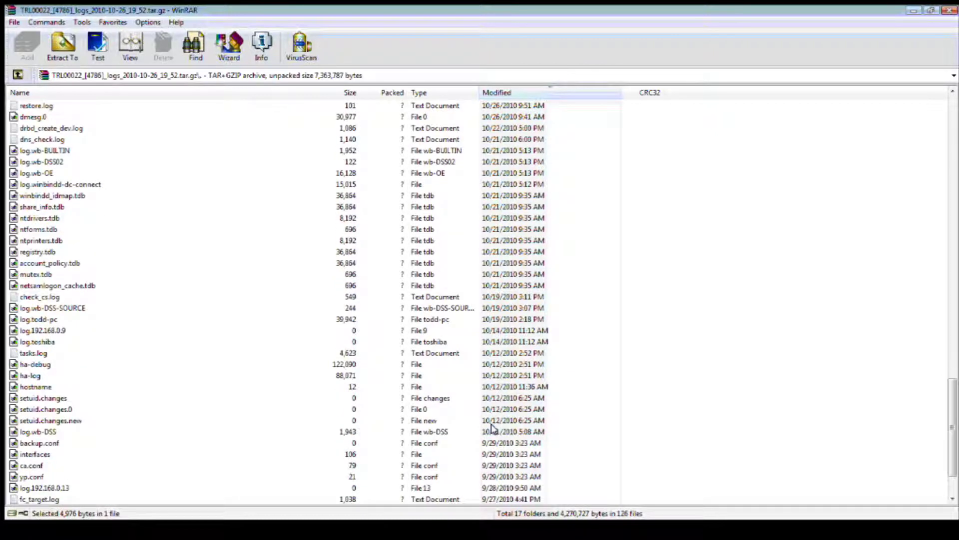
scroll(492, 427, "down", 2)
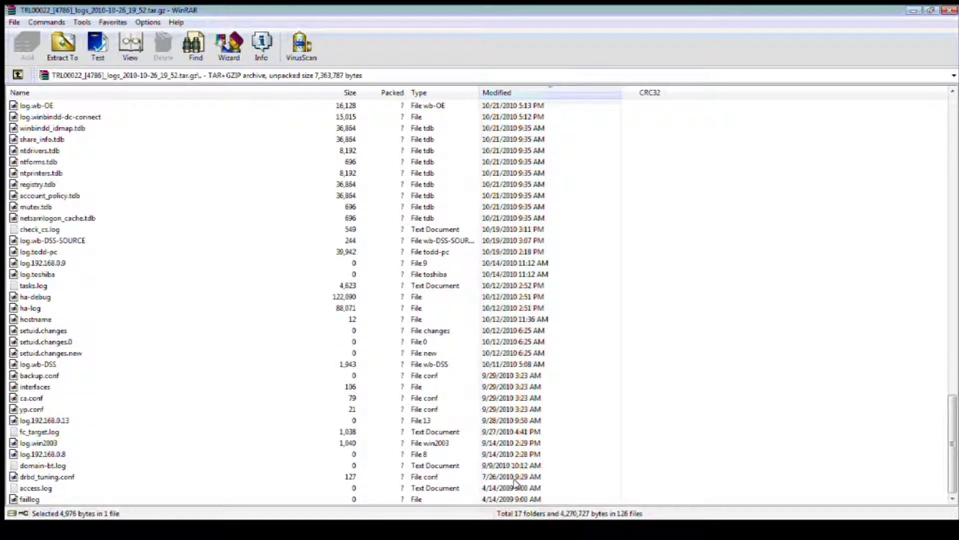
scroll(515, 482, "up", 20)
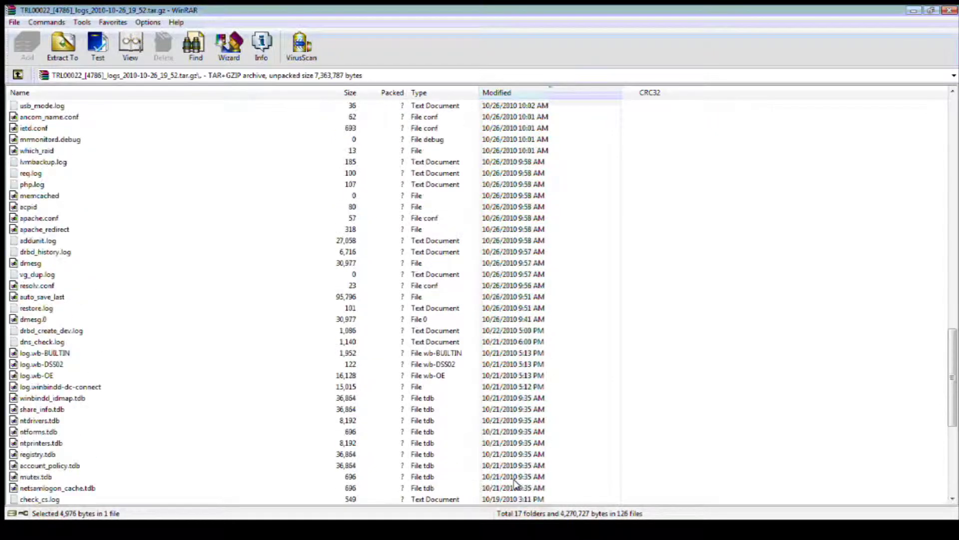
scroll(515, 482, "up", 10)
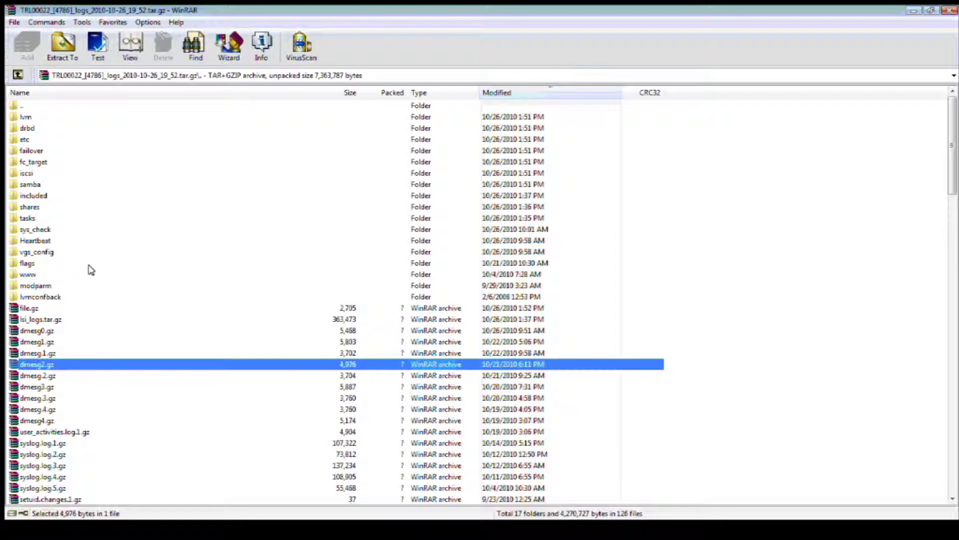
scroll(107, 313, "down", 2)
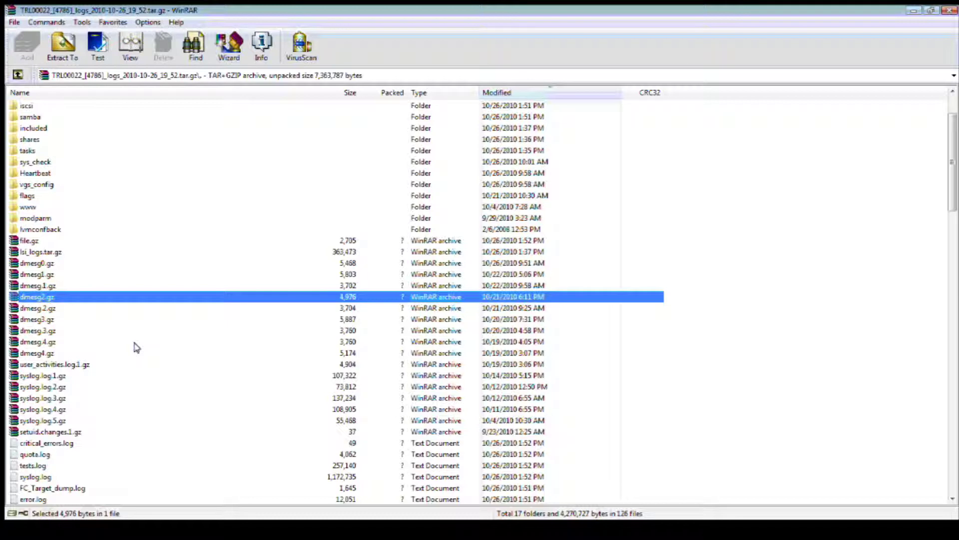
left_click(82, 364)
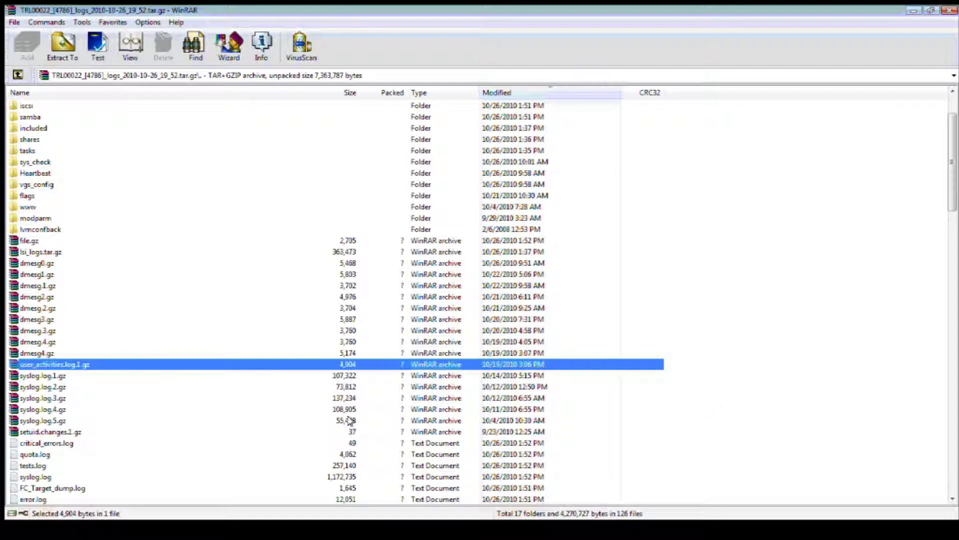
scroll(350, 419, "down", 2)
scroll(334, 415, "down", 1)
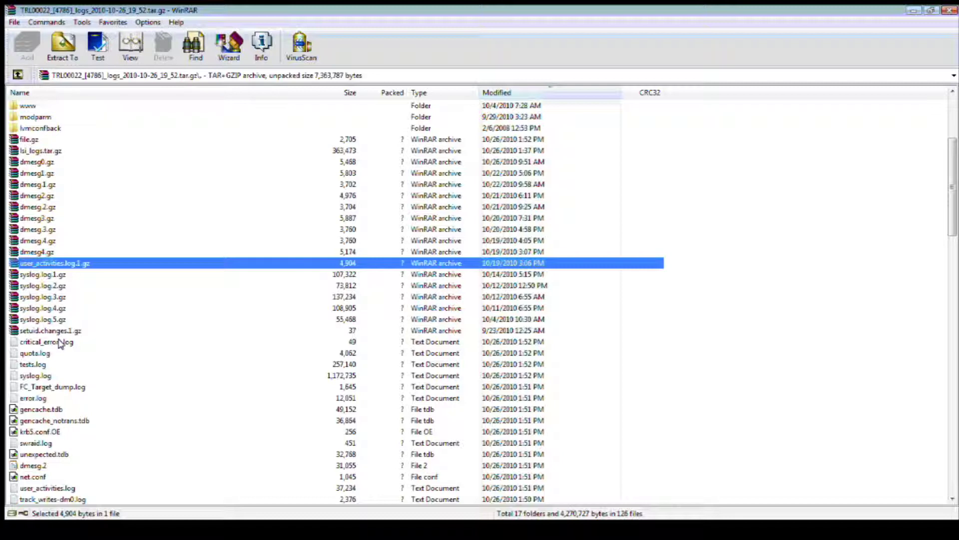
scroll(60, 343, "up", 5)
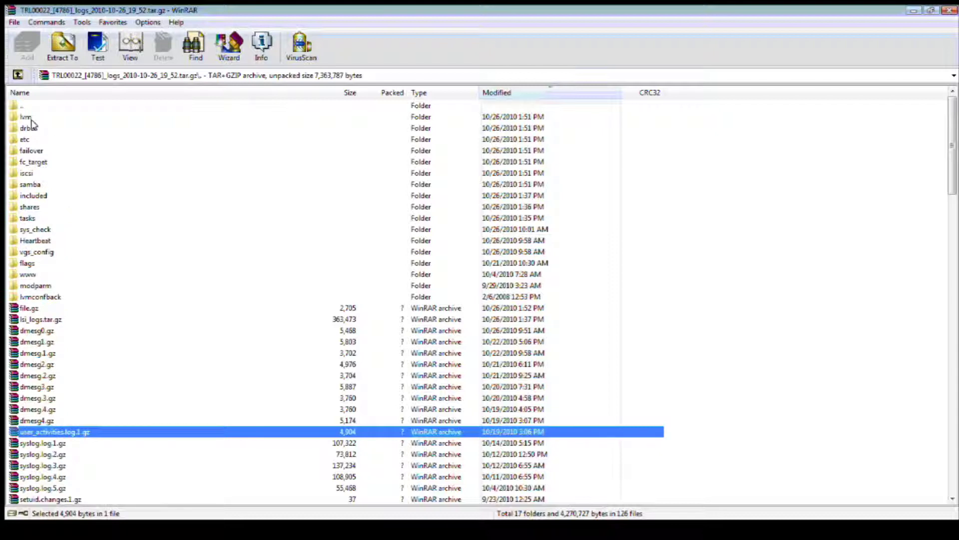
Open the lvm folder and view lvm.conf, then close the viewer
left_click(35, 117)
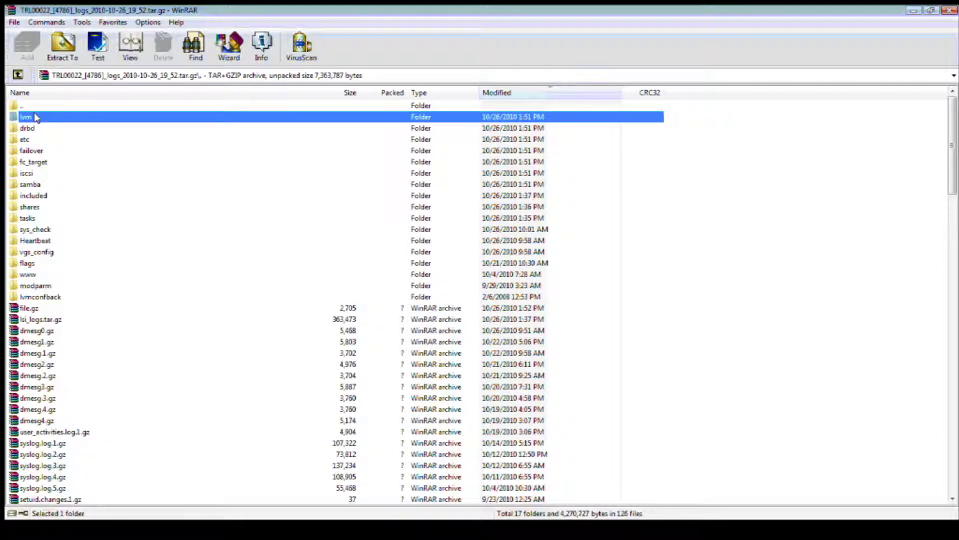
double_click(35, 117)
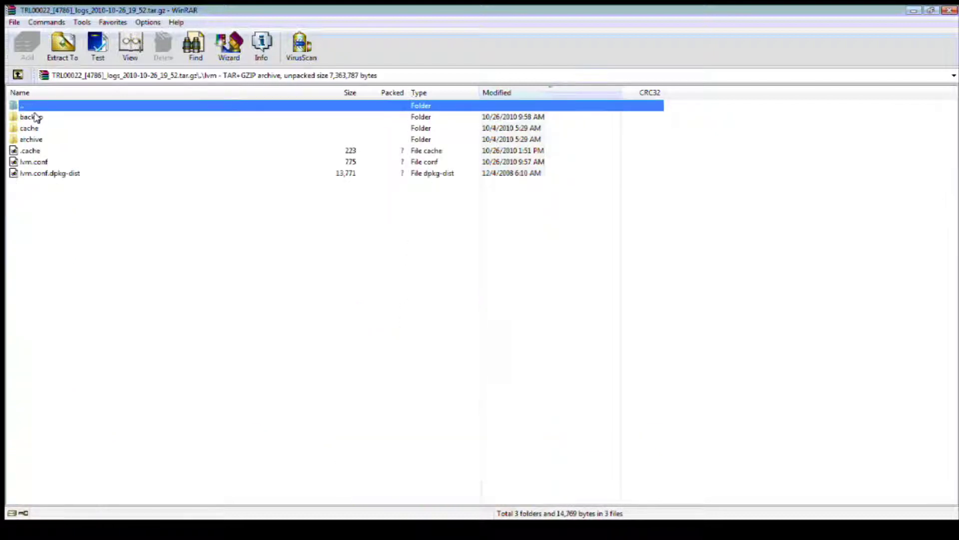
left_click(40, 163)
right_click(41, 164)
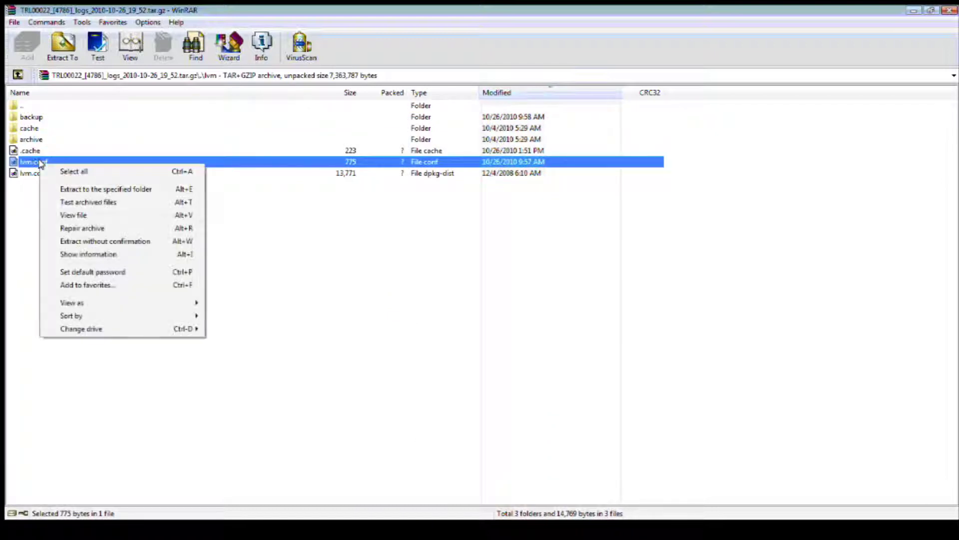
left_click(76, 215)
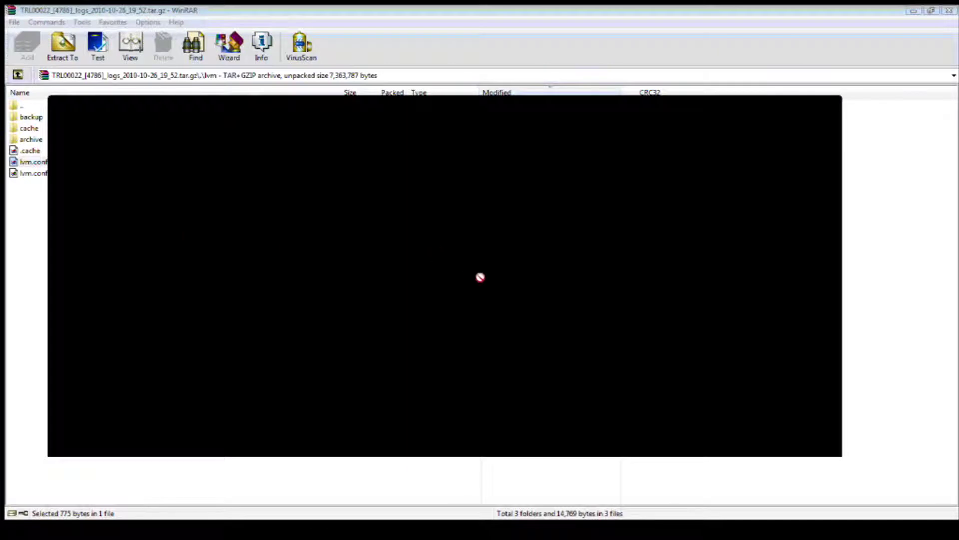
left_click(831, 107)
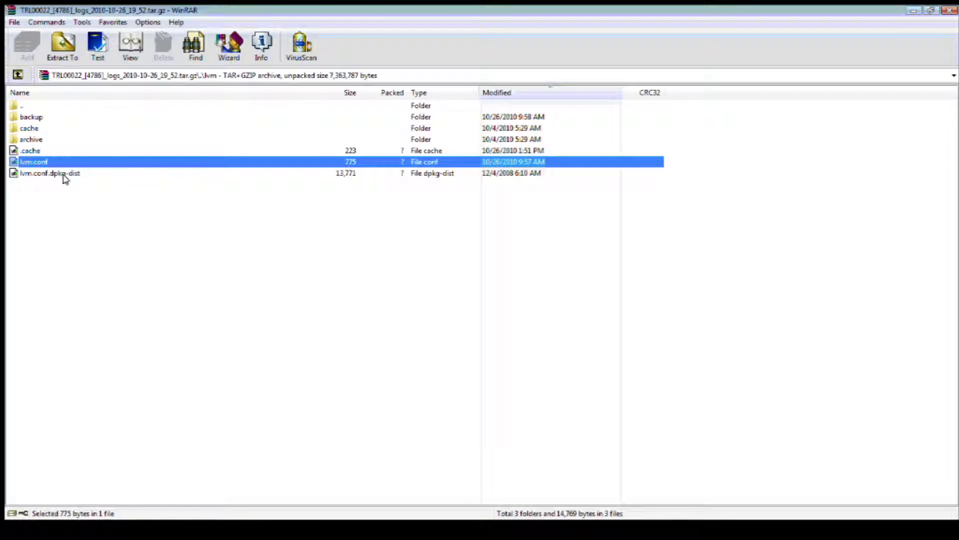
View the archived vg+vg00_00000.vg volume group file, then return to the archive's top level
double_click(31, 139)
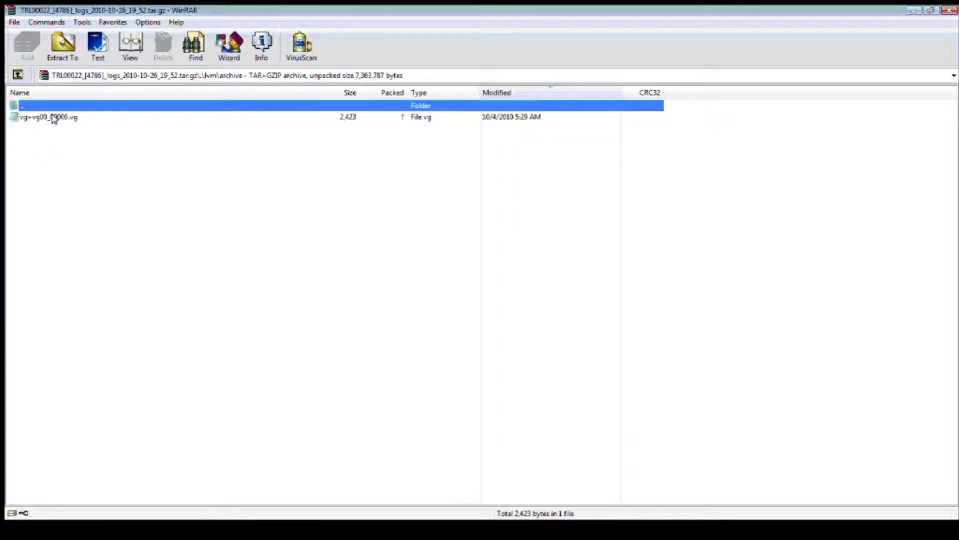
right_click(54, 118)
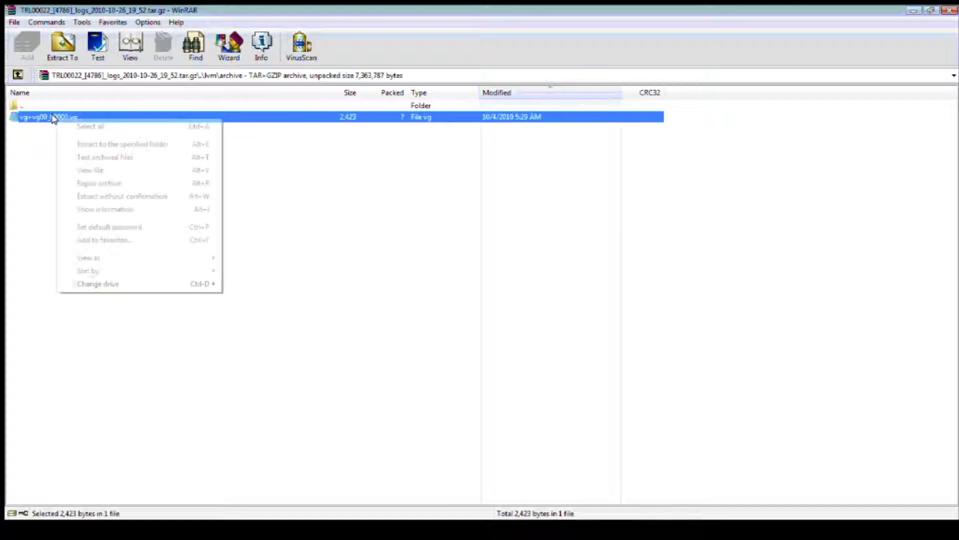
left_click(101, 170)
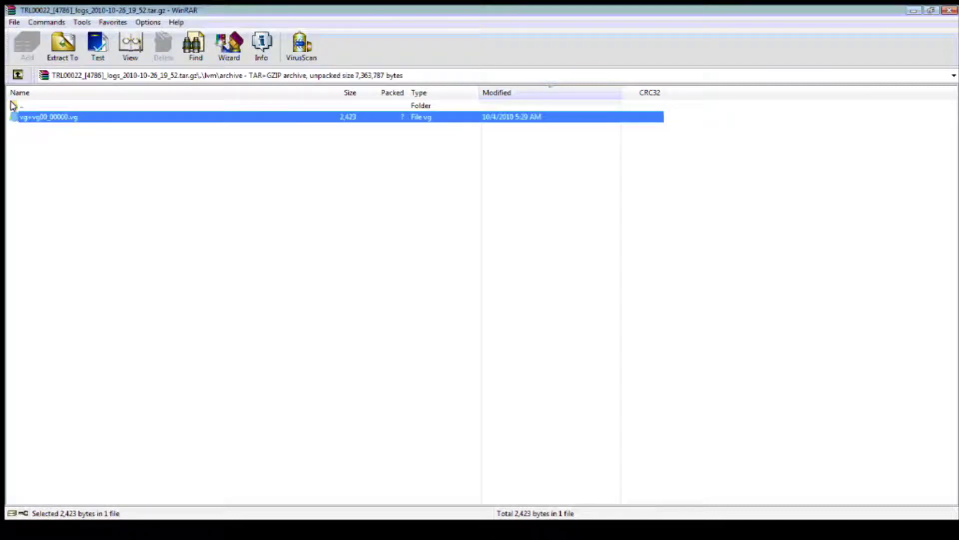
double_click(12, 105)
double_click(14, 104)
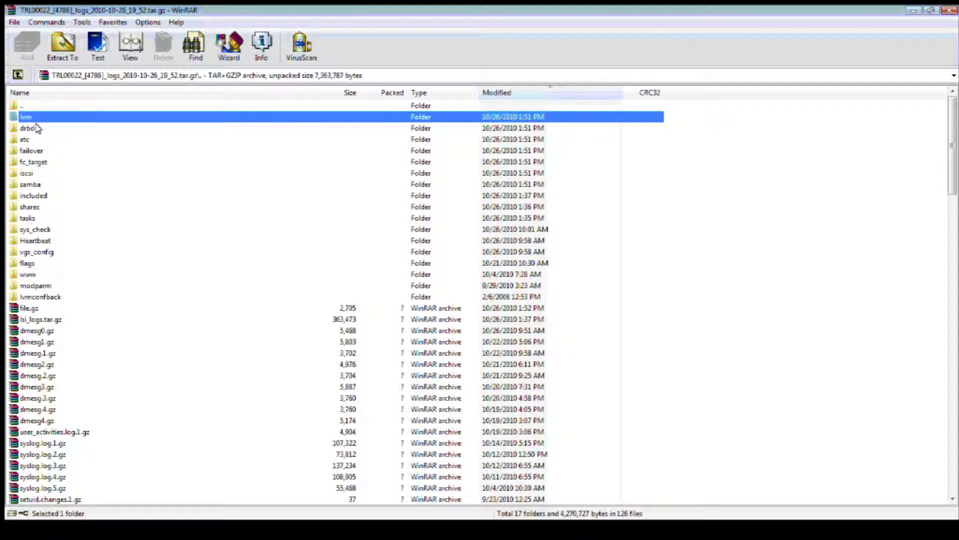
Open the drbd folder and make its file list active
double_click(36, 128)
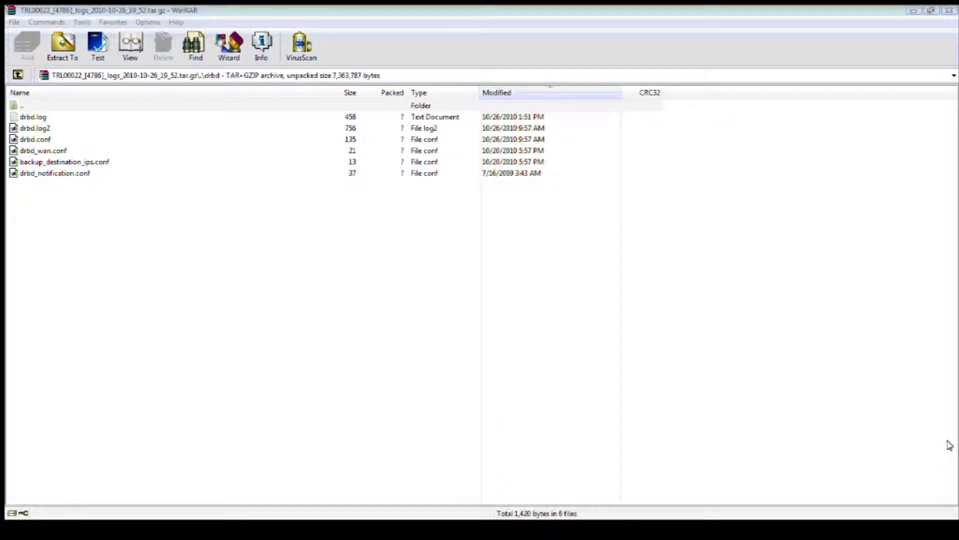
left_click(713, 452)
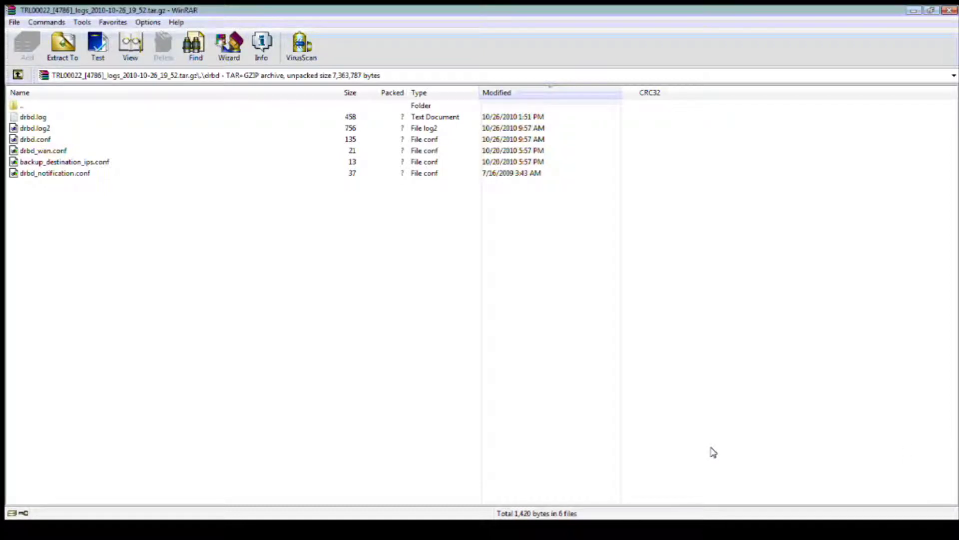
View the contents of drbd.log, then close the viewer
right_click(41, 118)
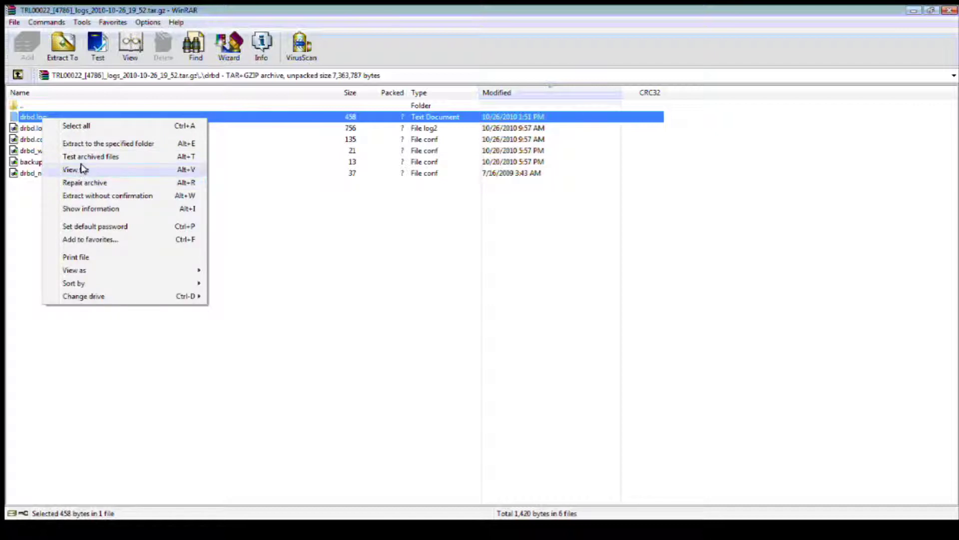
left_click(80, 170)
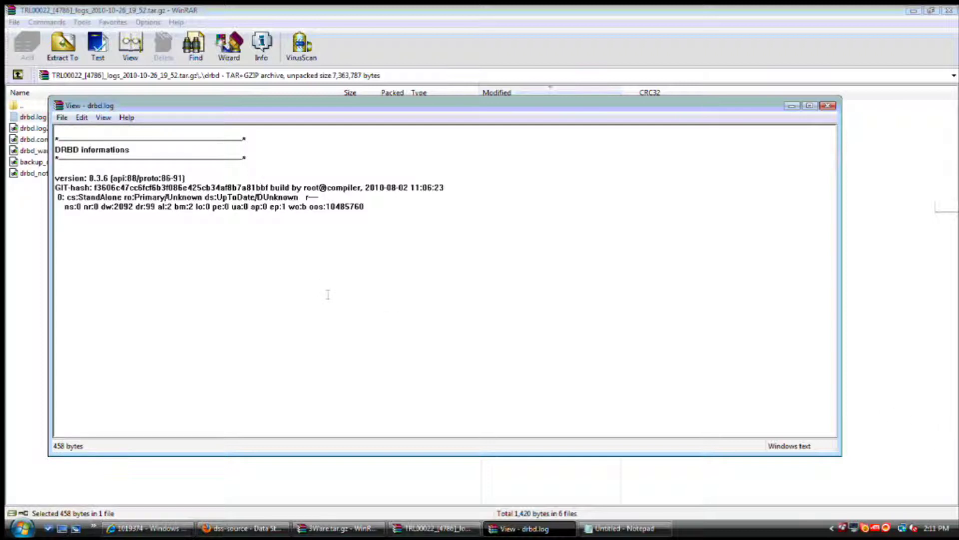
left_click(319, 262)
left_click(827, 105)
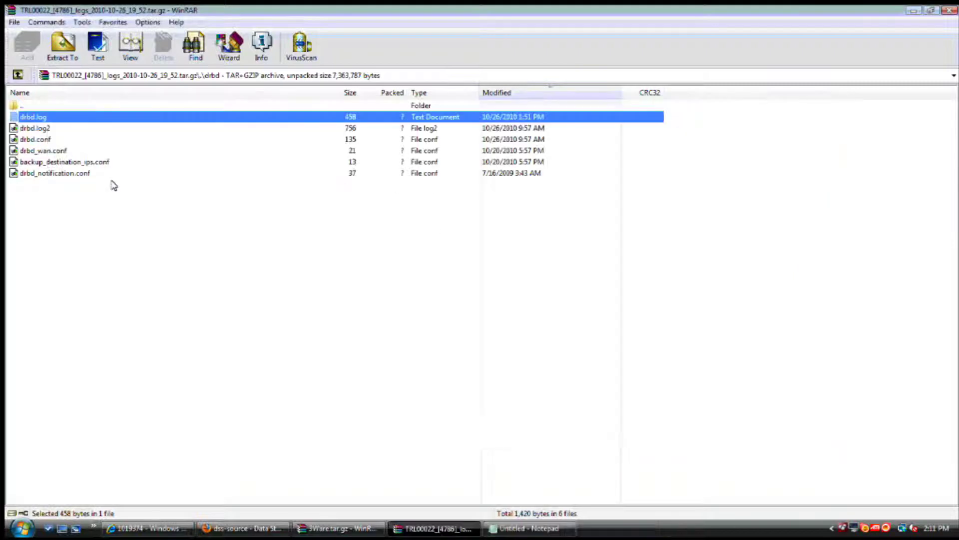
View drbd.log2's DRBD resource configuration, highlighting the v0002 volume, then close it
right_click(48, 129)
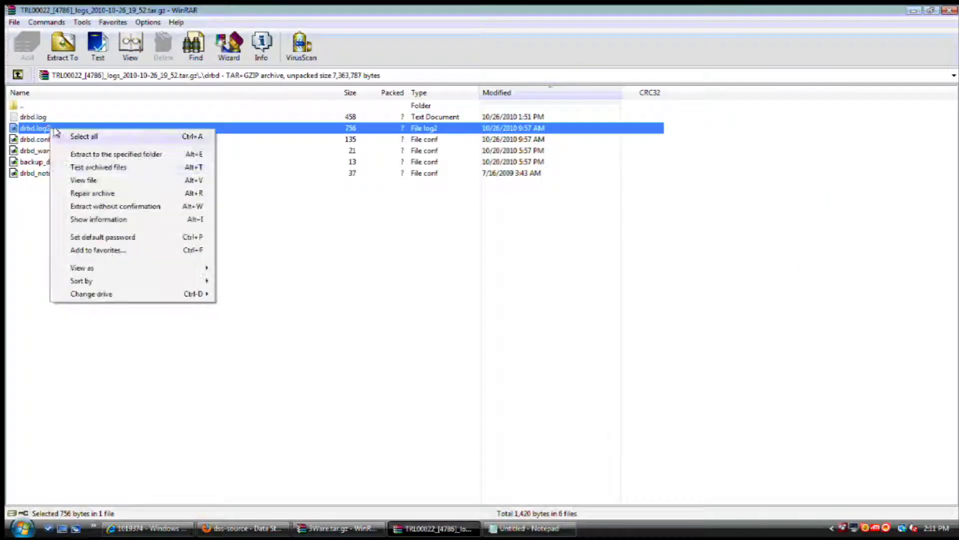
left_click(98, 179)
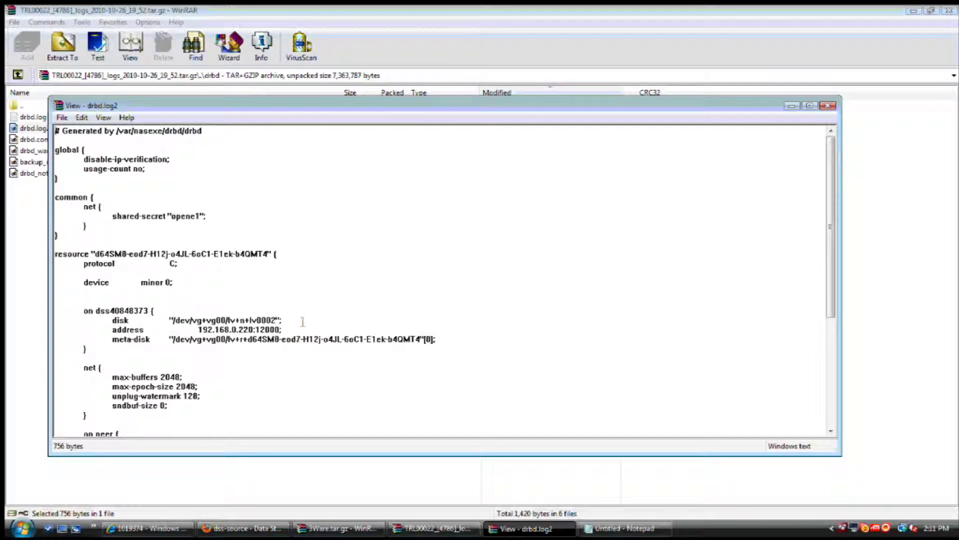
left_click_drag(278, 321, 252, 322)
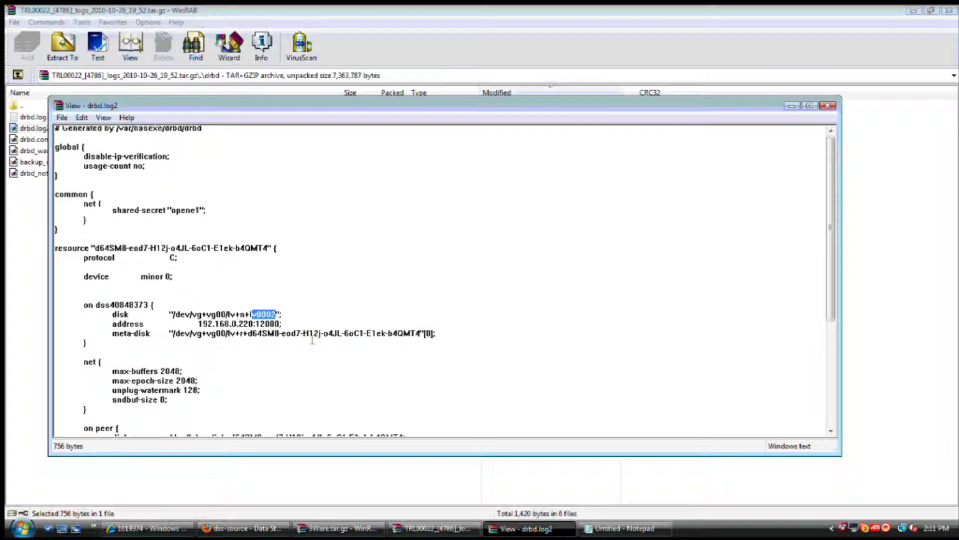
scroll(312, 339, "down", 2)
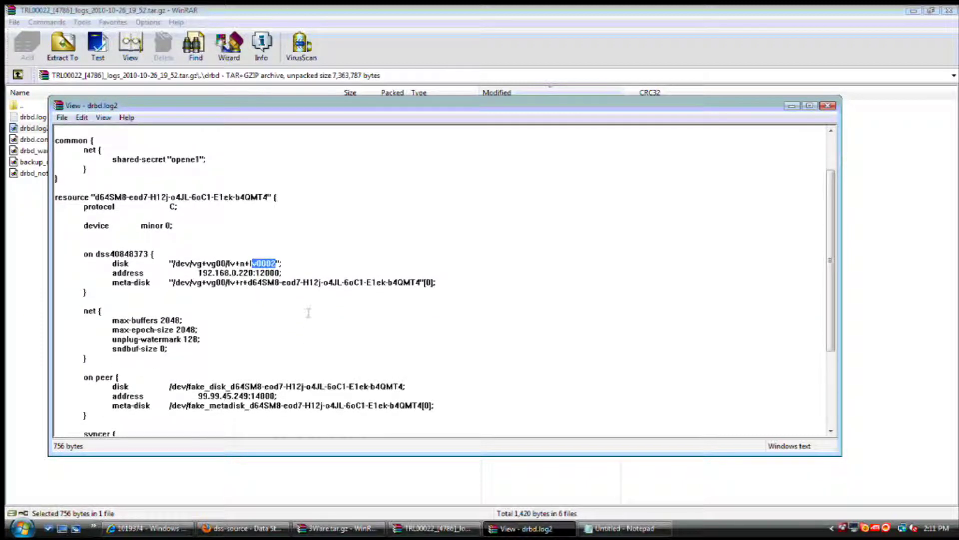
scroll(308, 312, "down", 4)
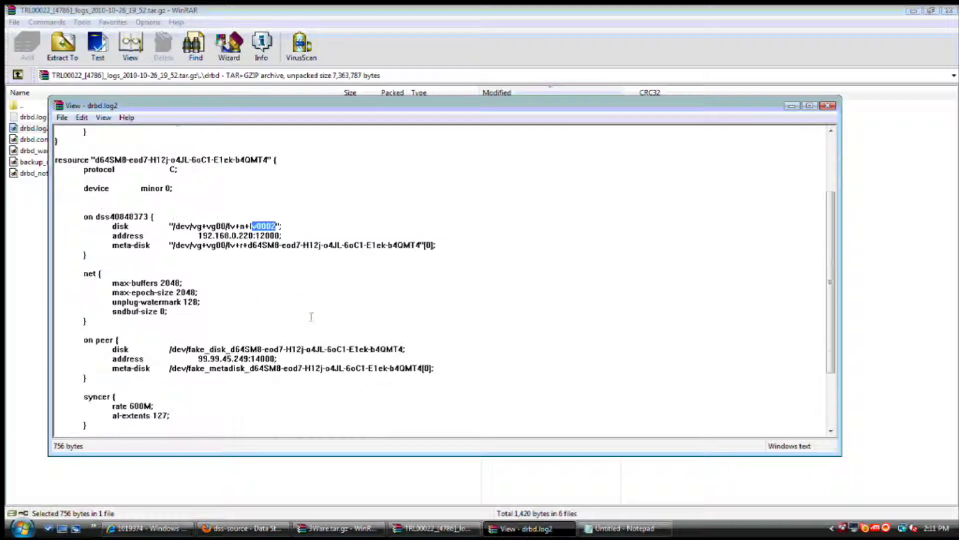
left_click(827, 106)
View drbd.conf, highlighting the mode=primary line and remote IP 99.99.45.249, then close it
left_click(48, 140)
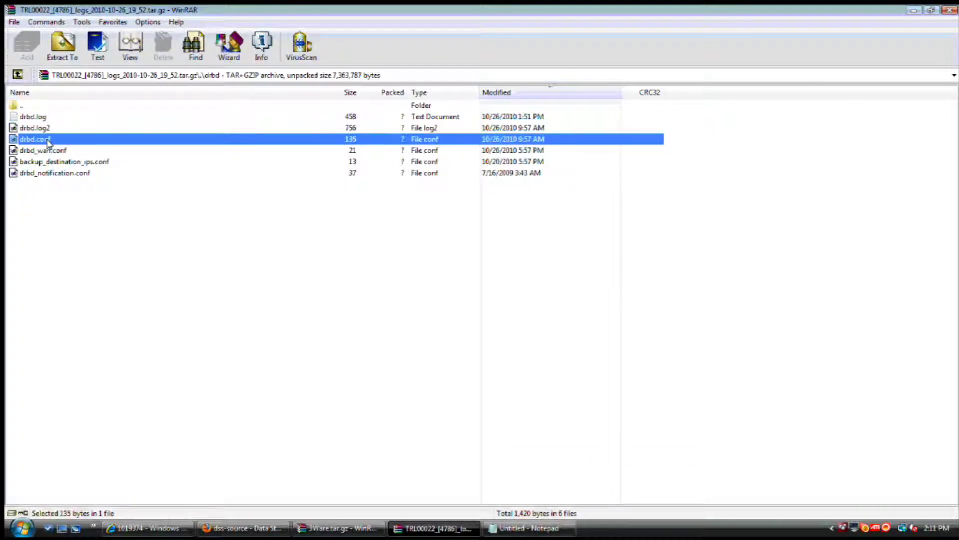
right_click(48, 141)
left_click(97, 196)
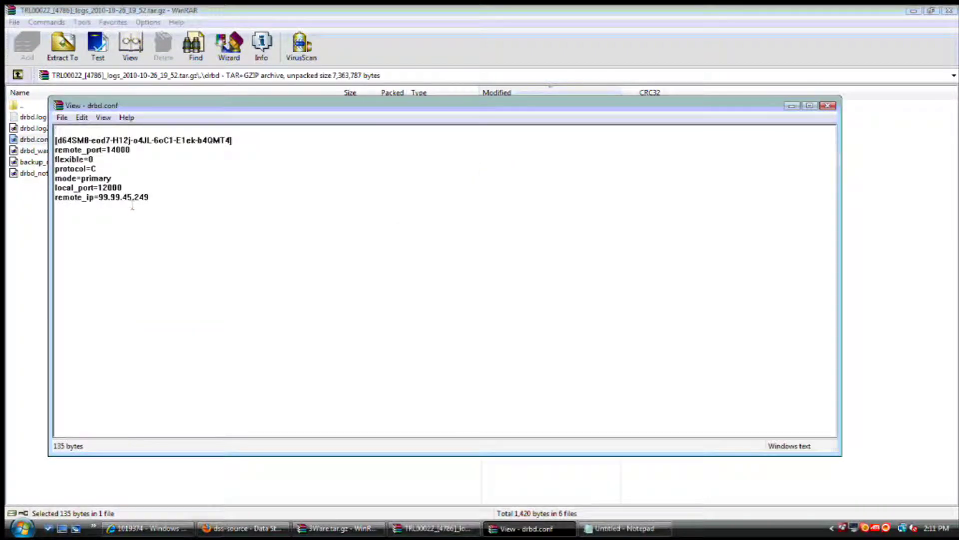
left_click_drag(112, 179, 55, 178)
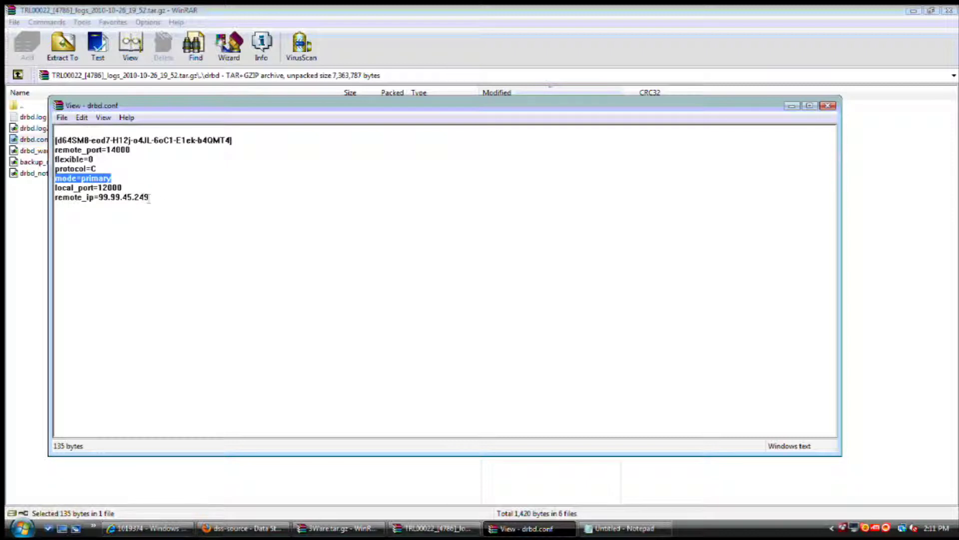
left_click_drag(149, 197, 99, 198)
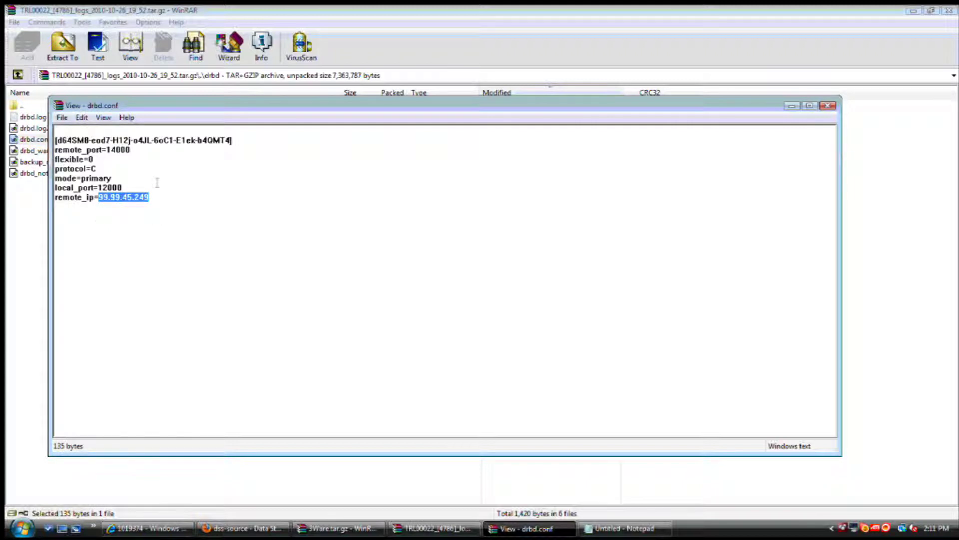
left_click(828, 105)
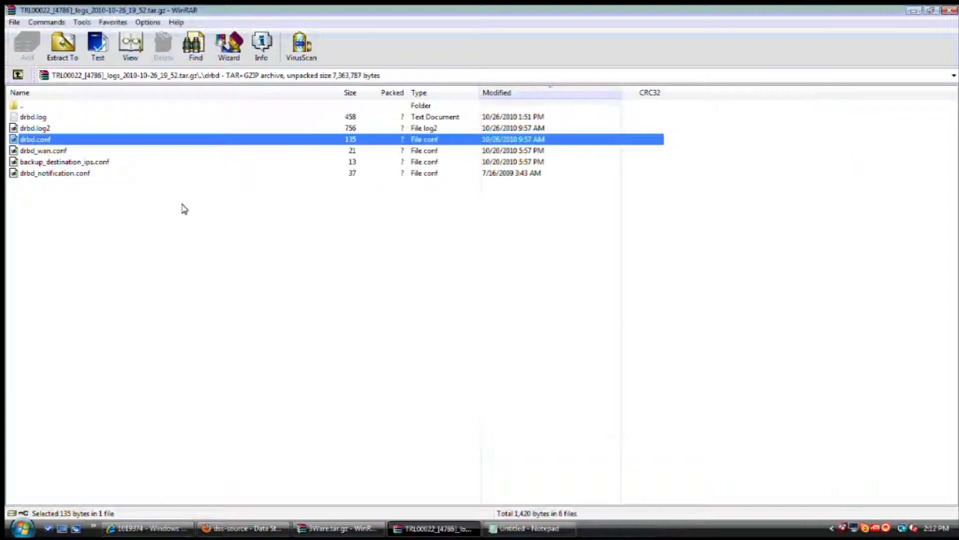
View the 21-byte drbd_wan.conf and close the viewer
left_click(59, 151)
right_click(59, 151)
left_click(107, 203)
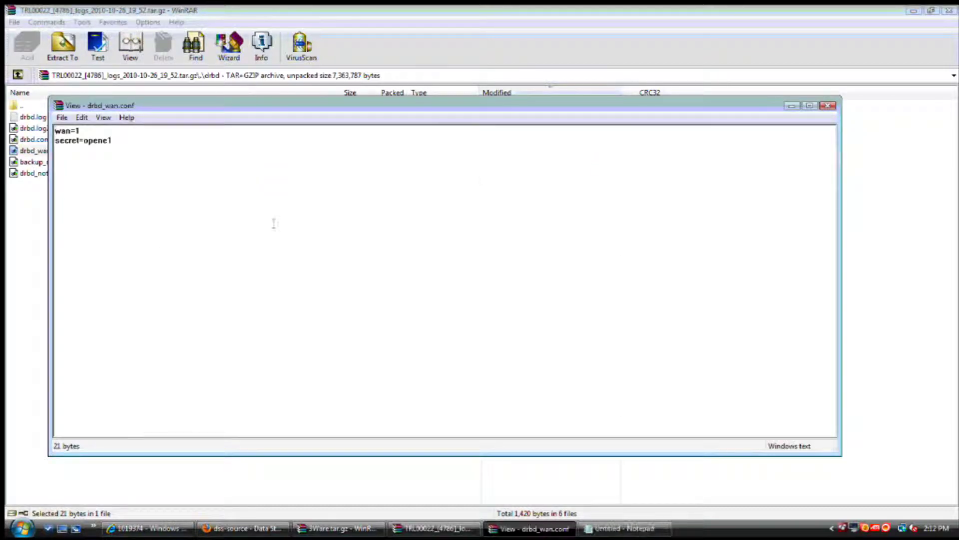
left_click(828, 105)
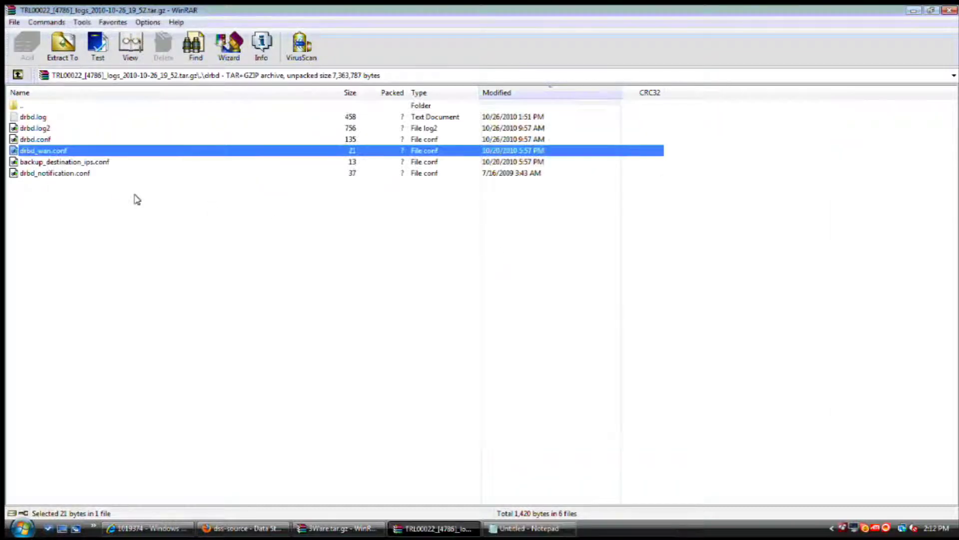
Go from drbd into the etc folder, view the 2,334-byte smb.conf, then return to the archive root
double_click(15, 106)
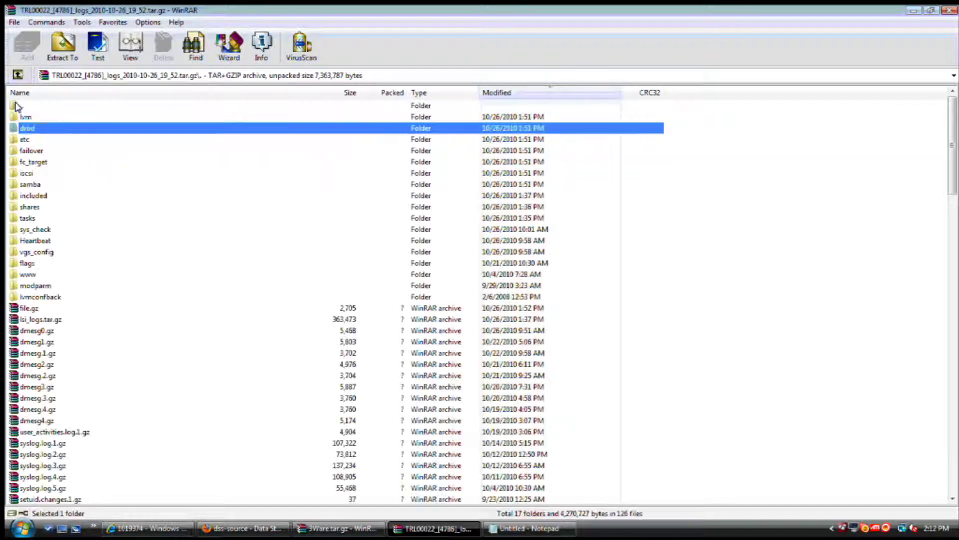
double_click(30, 139)
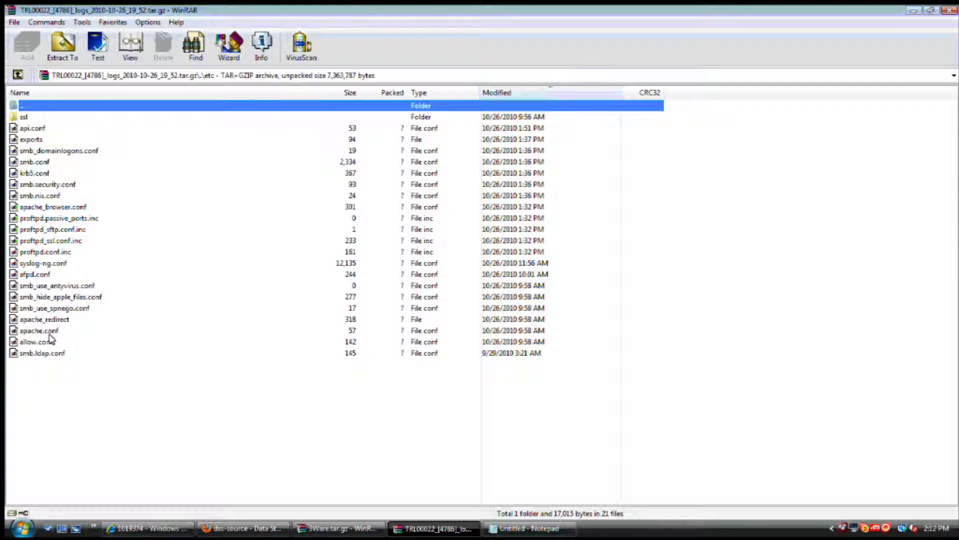
left_click(29, 162)
right_click(29, 161)
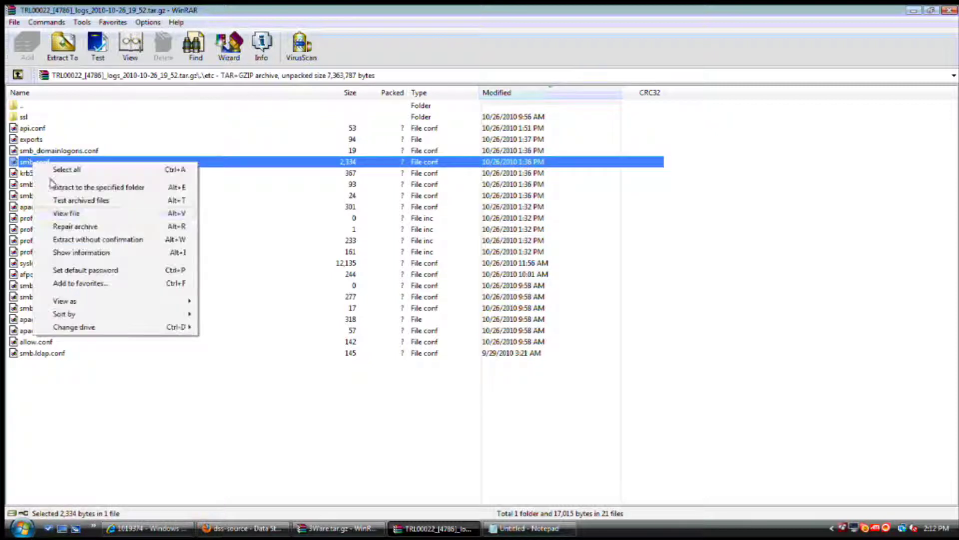
left_click(89, 213)
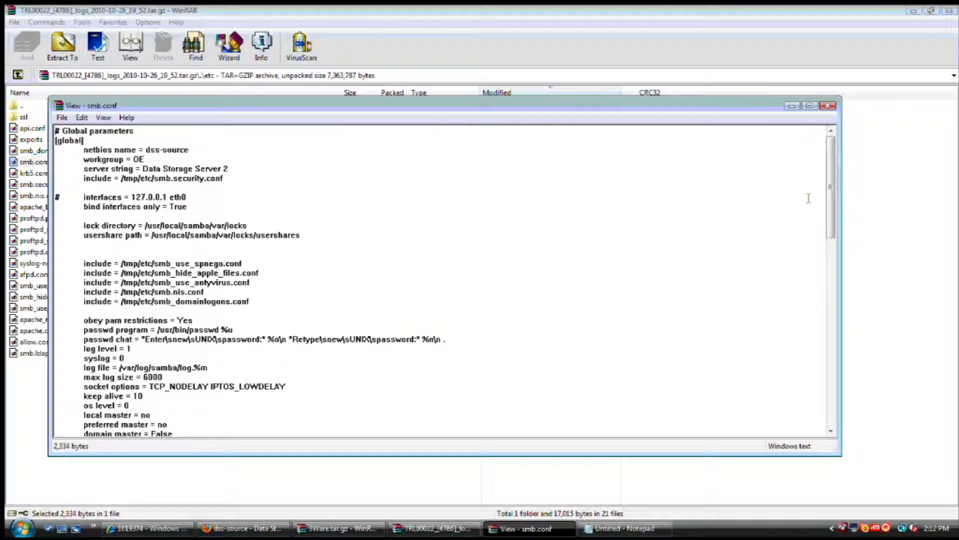
left_click_drag(830, 185, 825, 250)
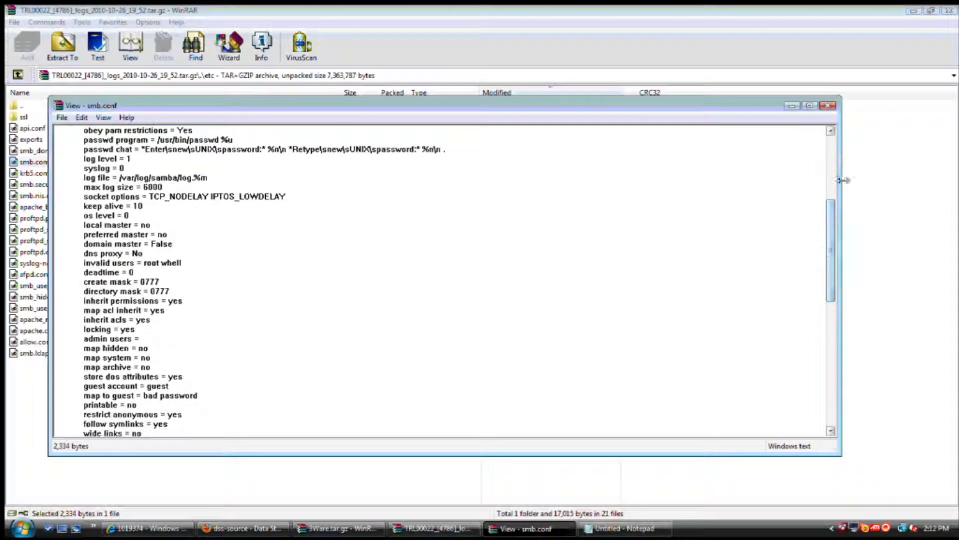
left_click(827, 107)
double_click(17, 106)
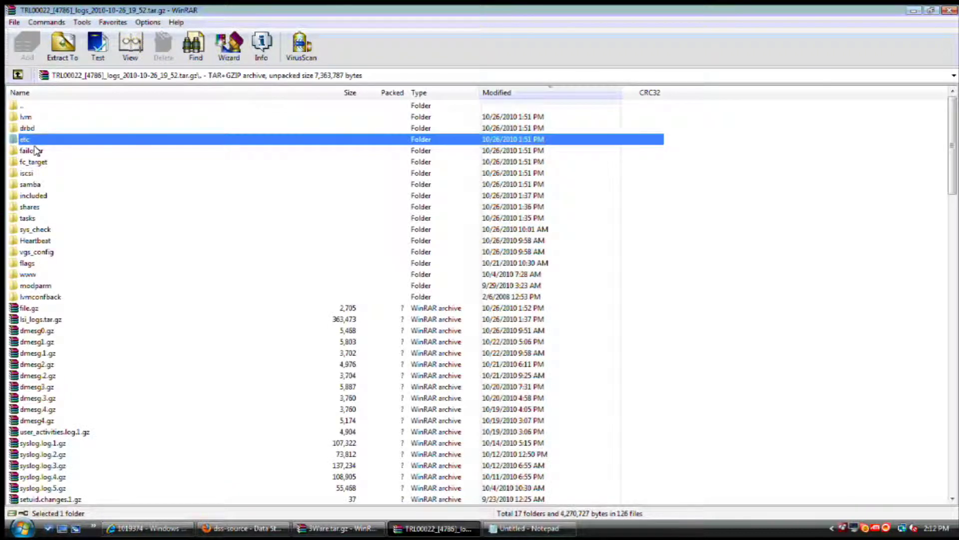
Open the failover folder and view failover.conf, confirming failover=off
left_click(36, 151)
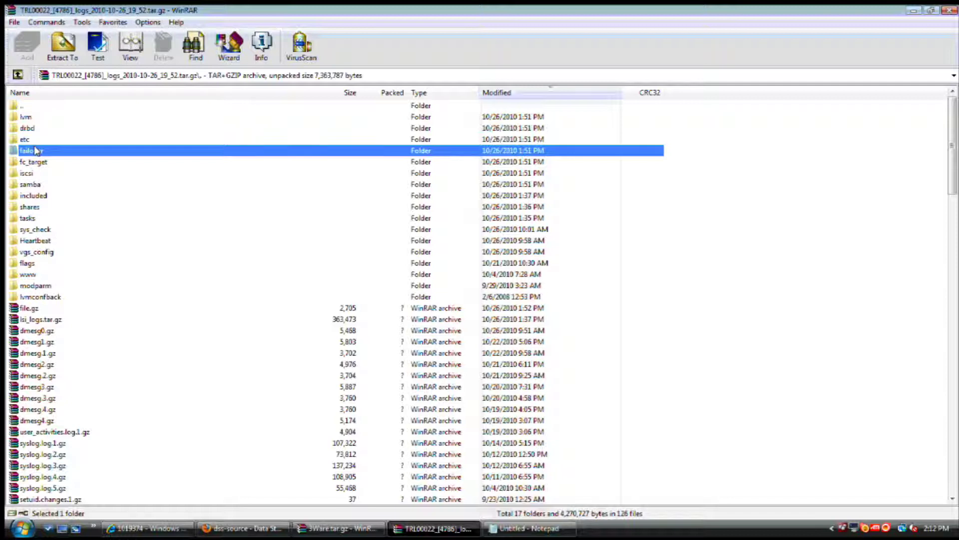
double_click(36, 150)
right_click(37, 117)
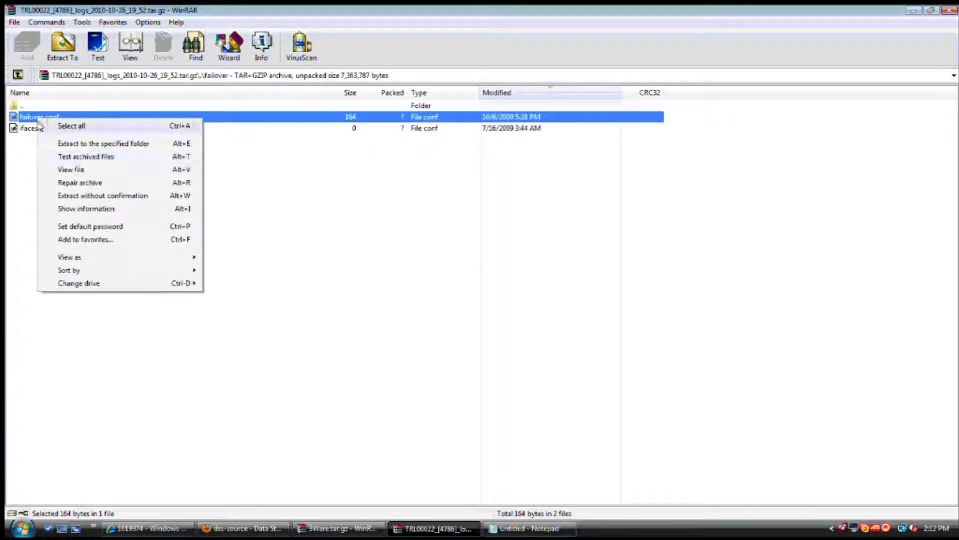
left_click(75, 169)
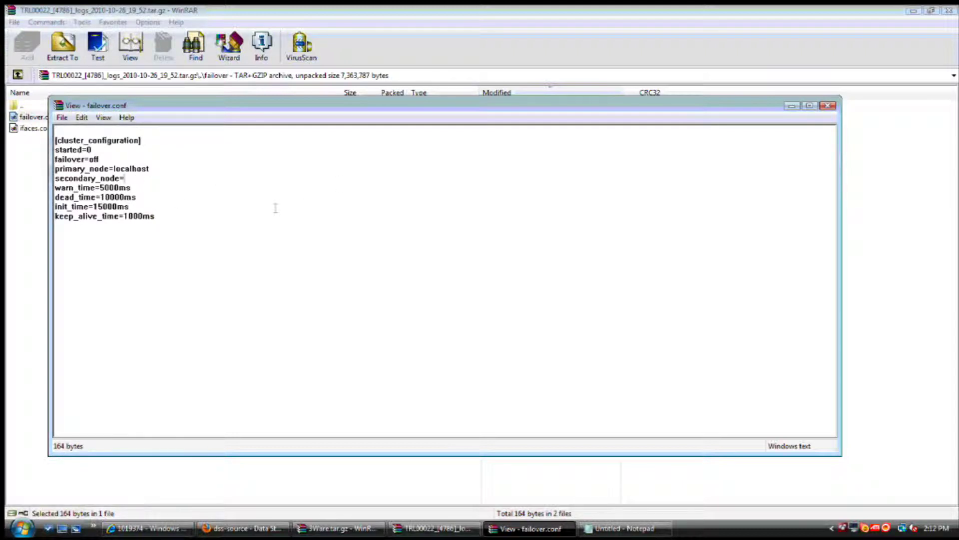
left_click(828, 106)
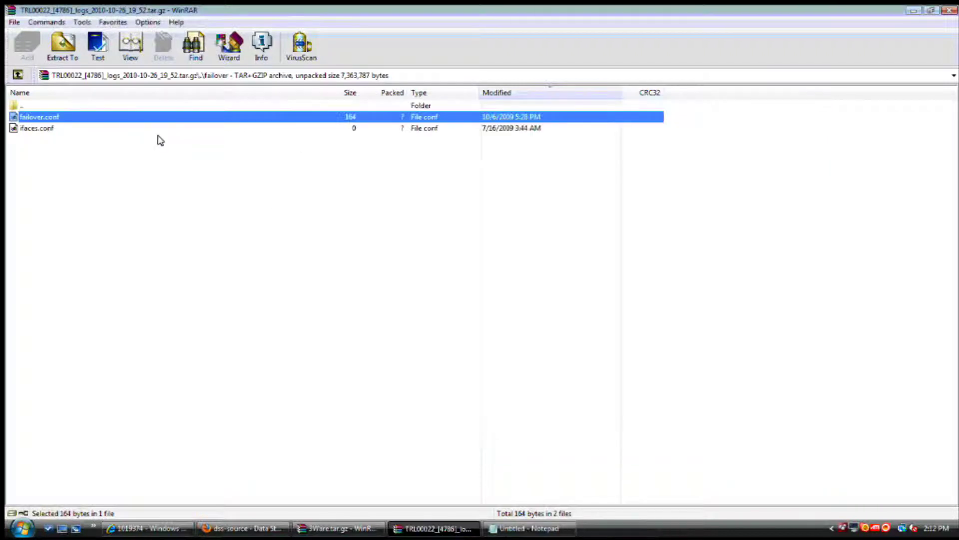
Peek inside fc_target, then move into the iscsi folder with its six files
double_click(21, 106)
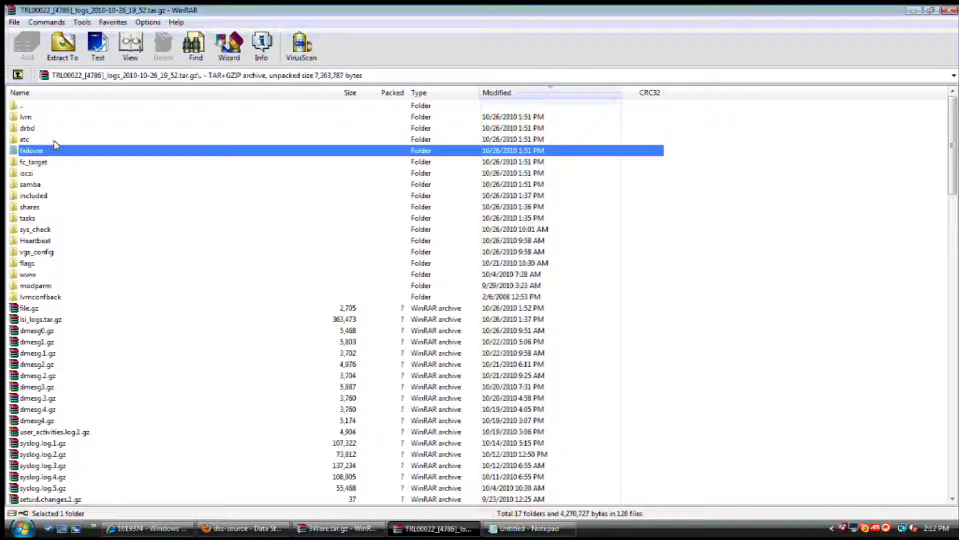
double_click(44, 161)
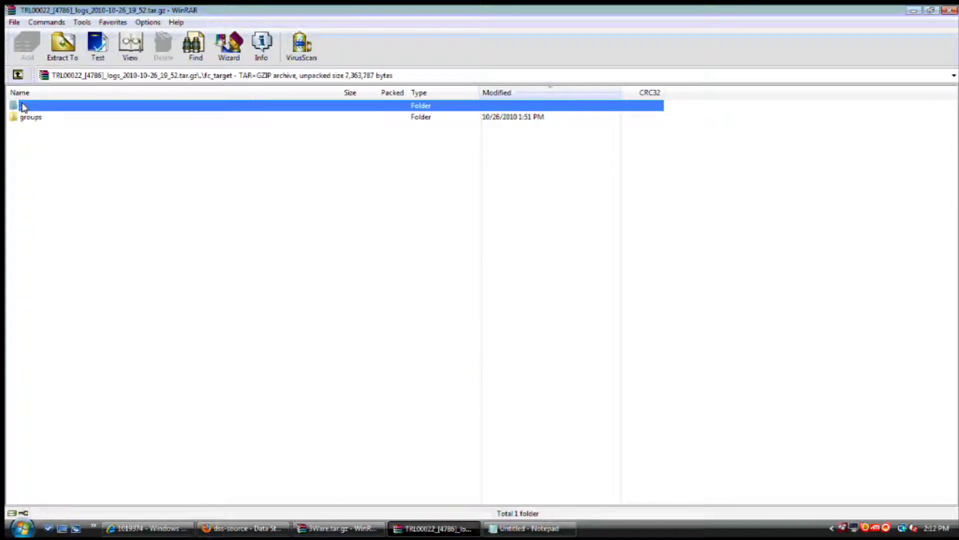
double_click(22, 106)
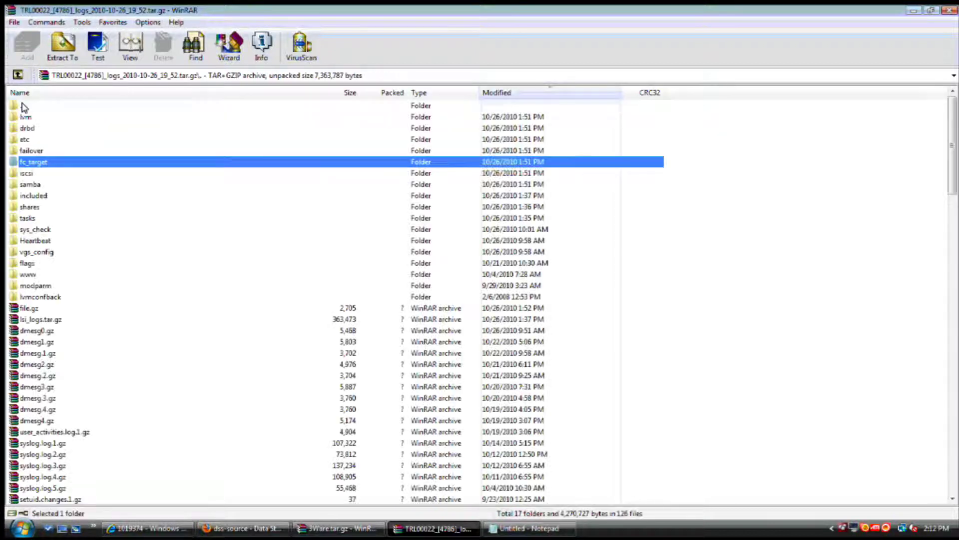
double_click(30, 173)
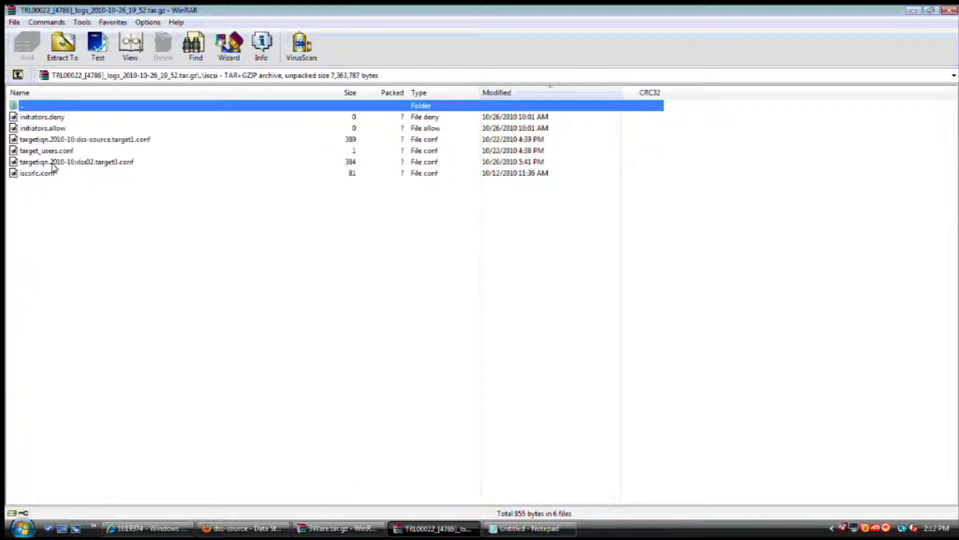
View the dss-source target1 config, highlighting its scsiid and mode = wt lines
right_click(74, 141)
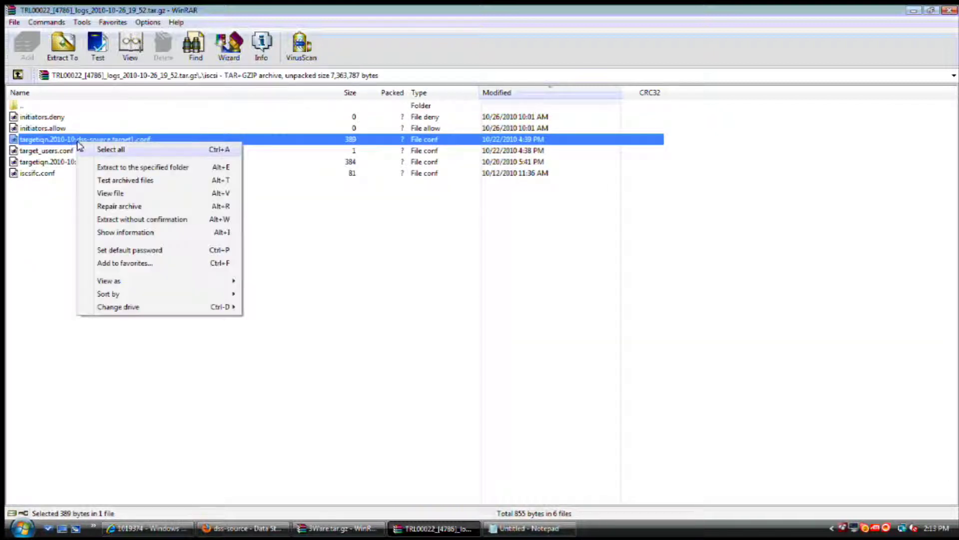
left_click(125, 195)
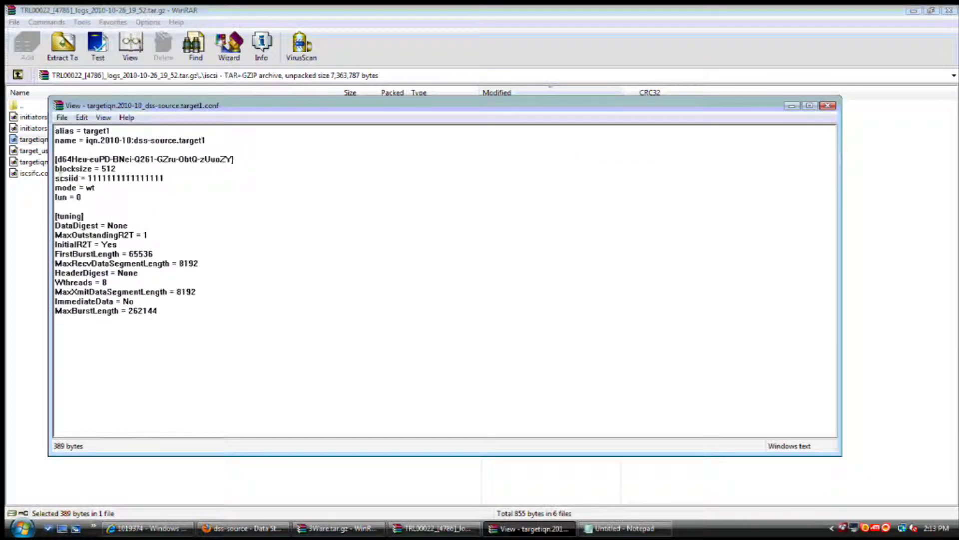
left_click_drag(55, 178, 148, 182)
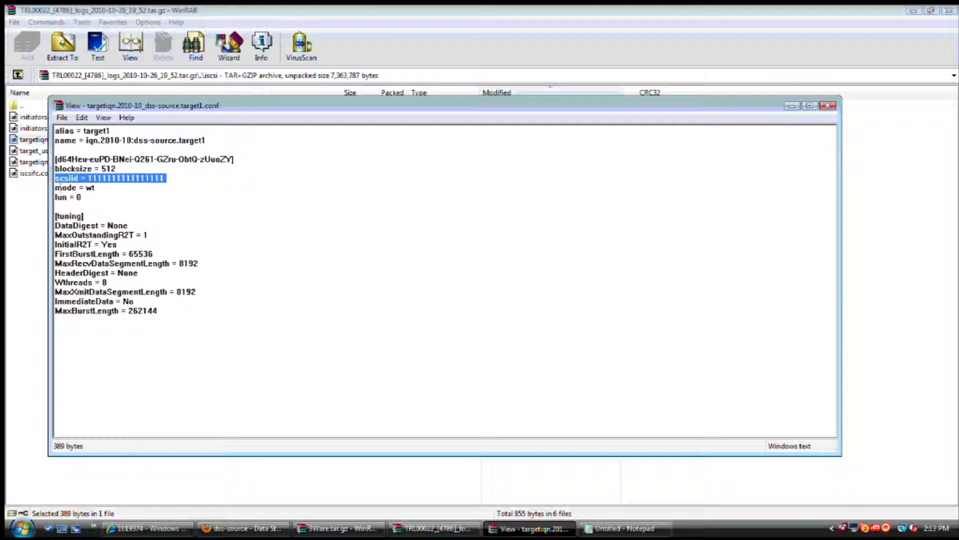
left_click_drag(55, 188, 96, 188)
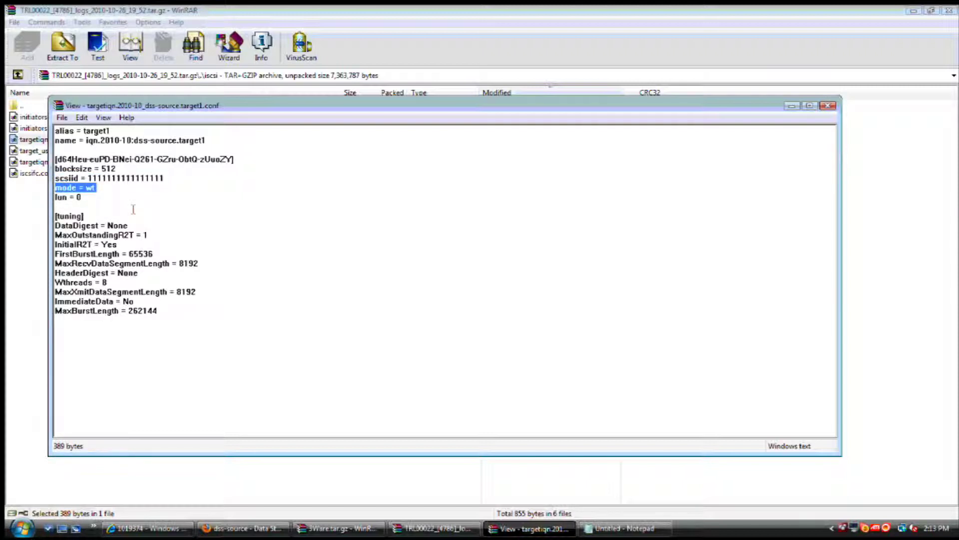
left_click(117, 206)
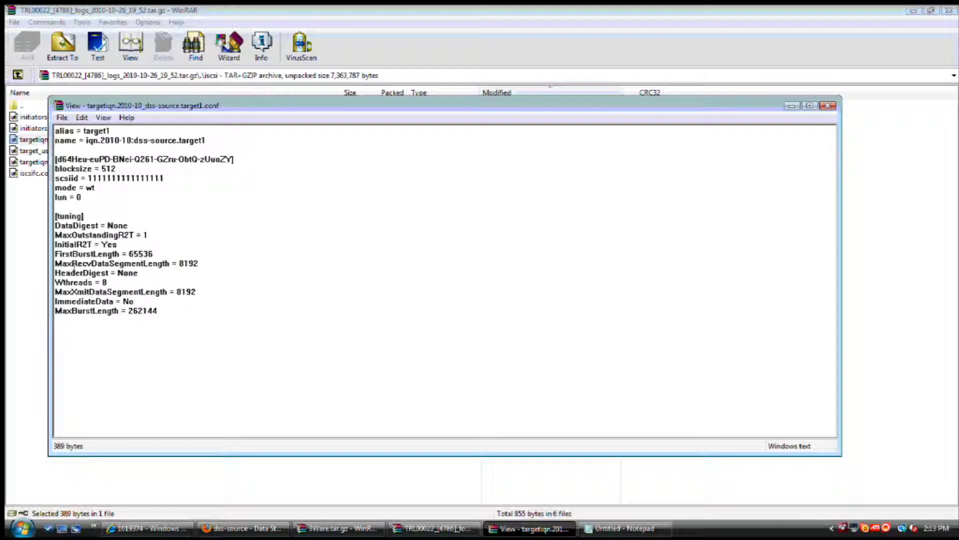
Highlight target1 tuning values: MaxBurstLength 262144, MaxXmitDataSegmentLength, MaxRecvDataSegmentLength 8192
left_click_drag(55, 225, 190, 320)
left_click(181, 314)
double_click(157, 310)
left_click_drag(197, 292, 181, 292)
left_click(208, 264)
left_click_drag(208, 264, 176, 263)
left_click(828, 105)
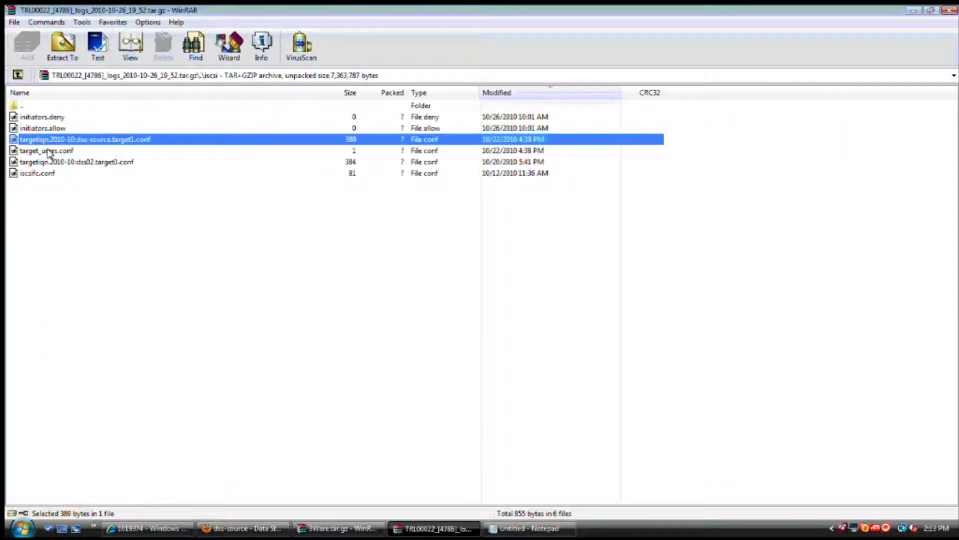
View the 81-byte iscsifc.conf, then return from iscsi to the archive root
right_click(42, 172)
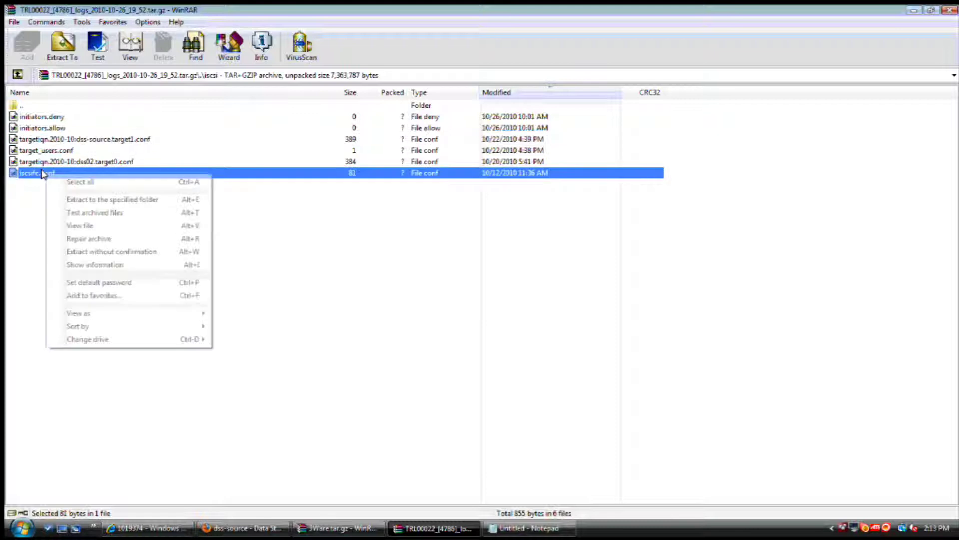
left_click(90, 226)
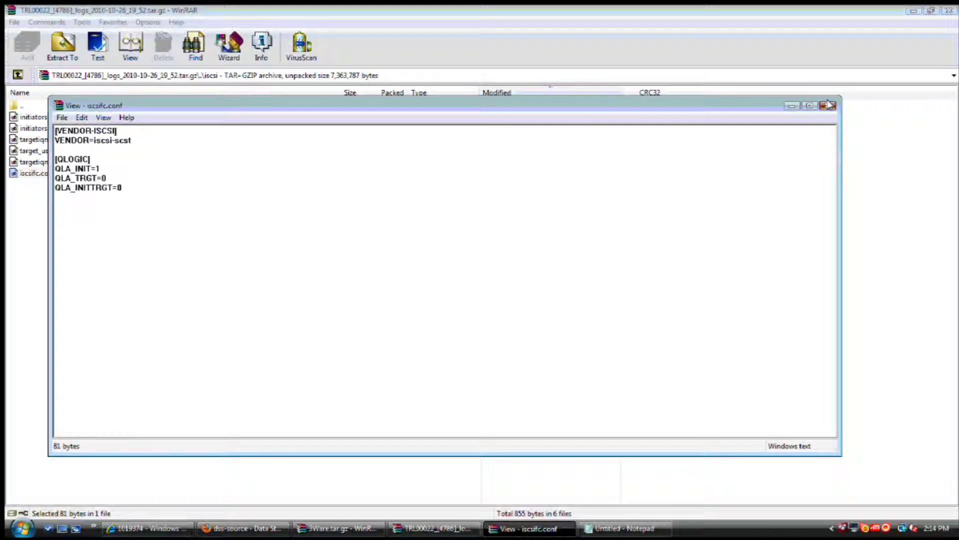
left_click(828, 105)
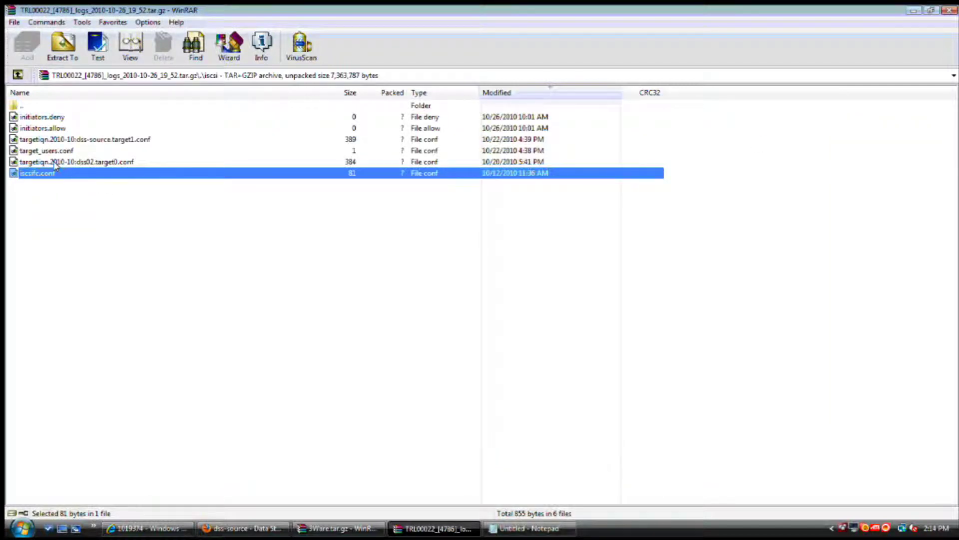
left_click(48, 118)
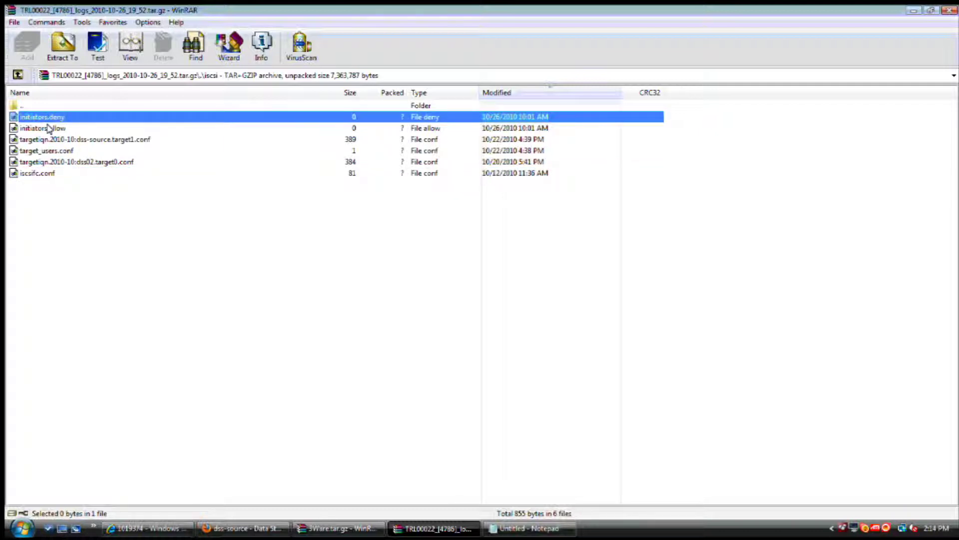
double_click(14, 106)
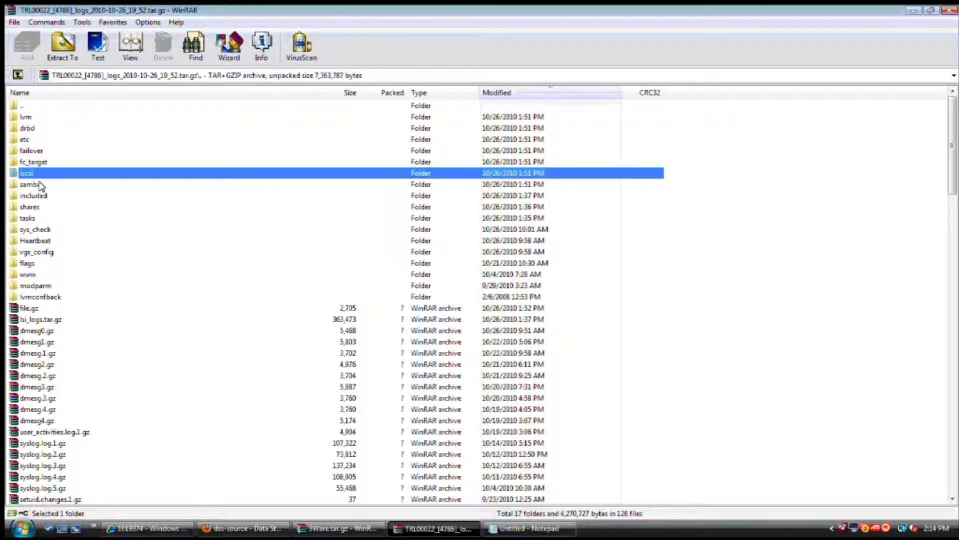
View samba's ads.log and mark its Server time and -7 offset values
double_click(41, 185)
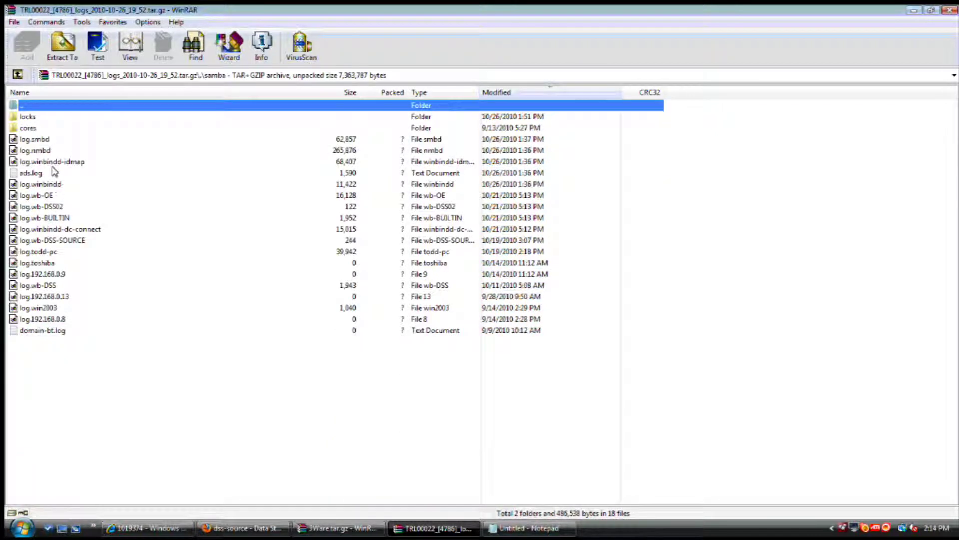
left_click(38, 172)
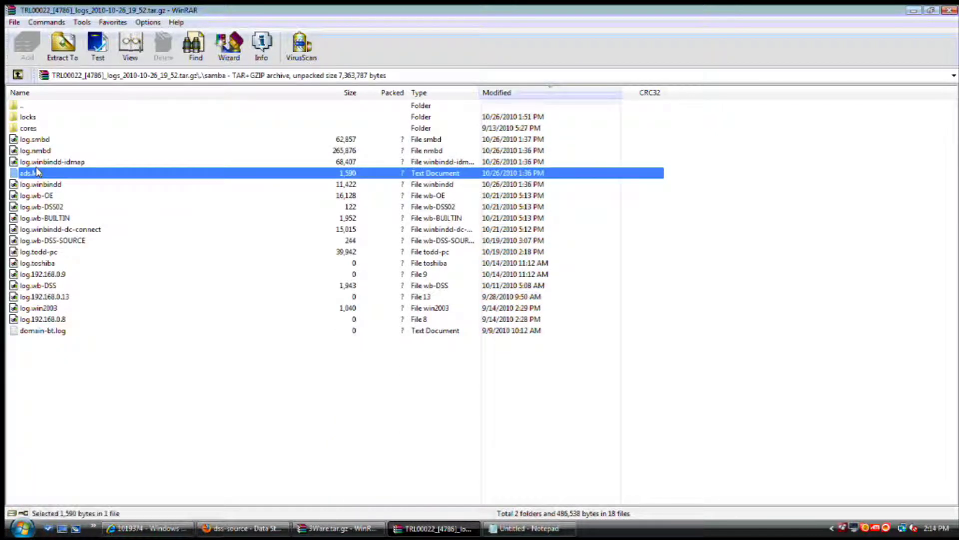
right_click(100, 176)
left_click(144, 228)
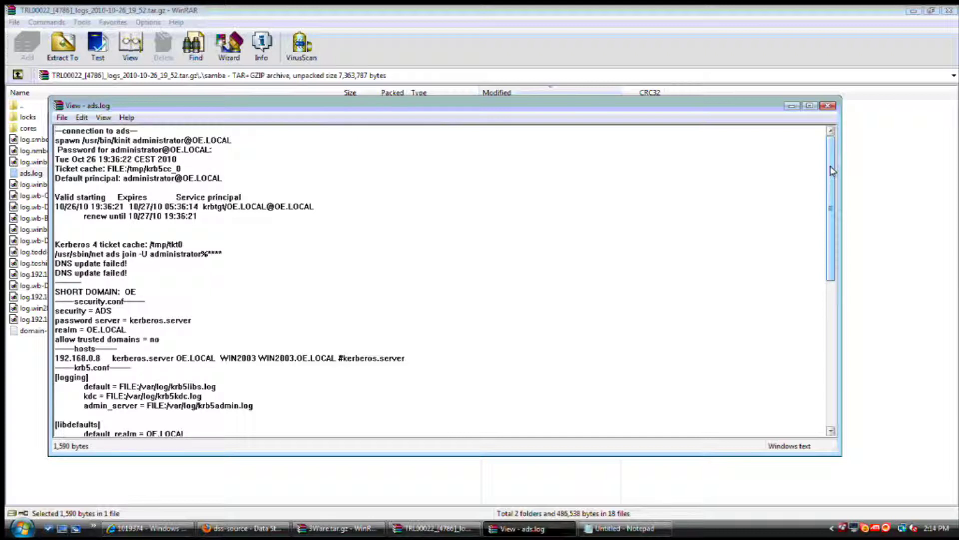
left_click_drag(831, 171, 839, 341)
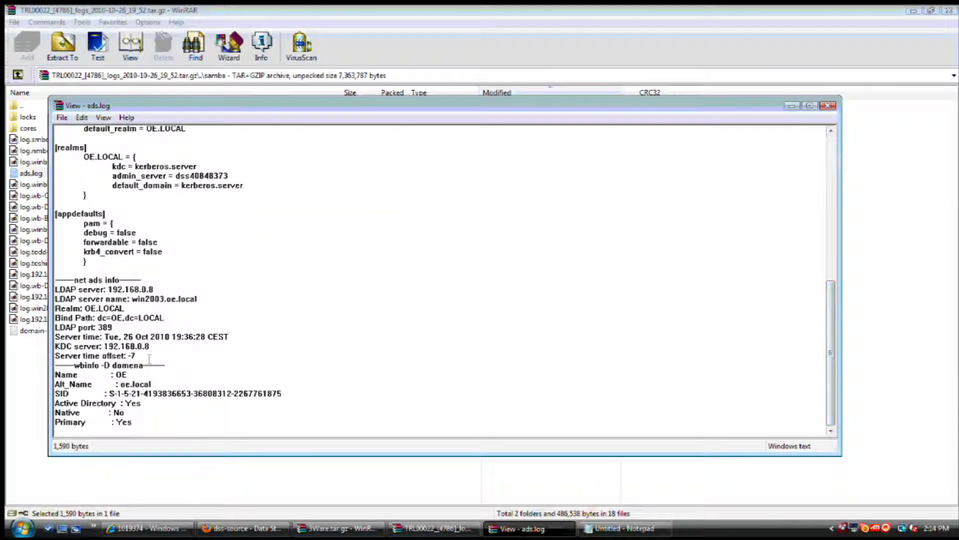
left_click_drag(104, 336, 231, 338)
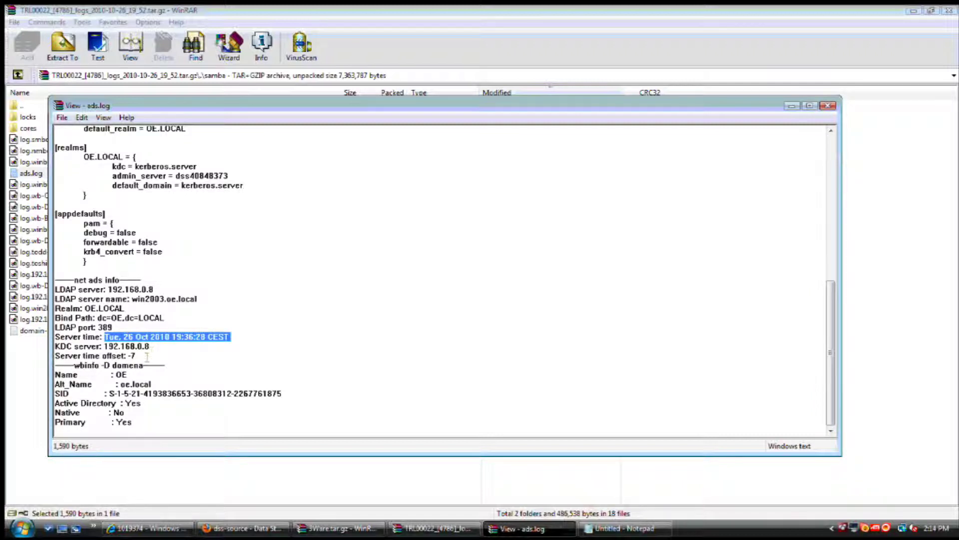
double_click(132, 356)
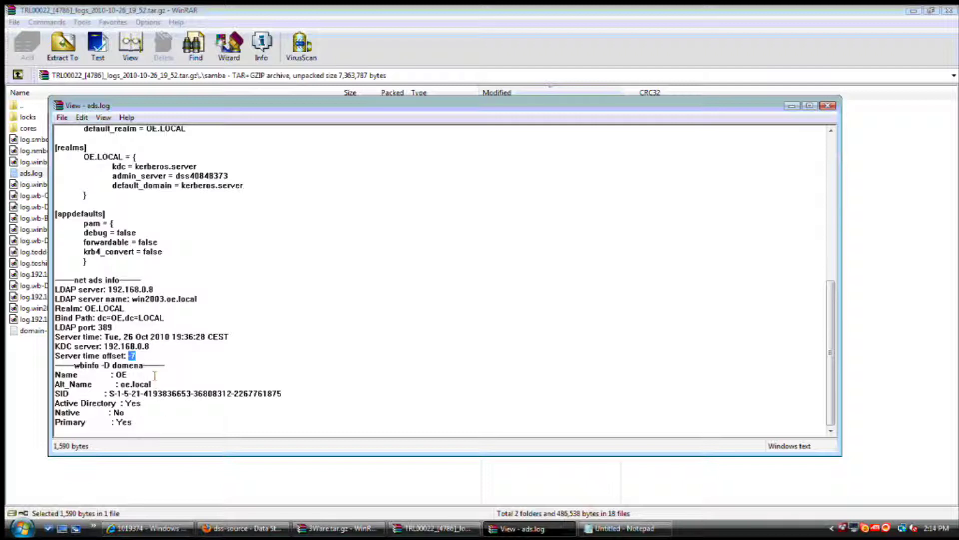
left_click(827, 105)
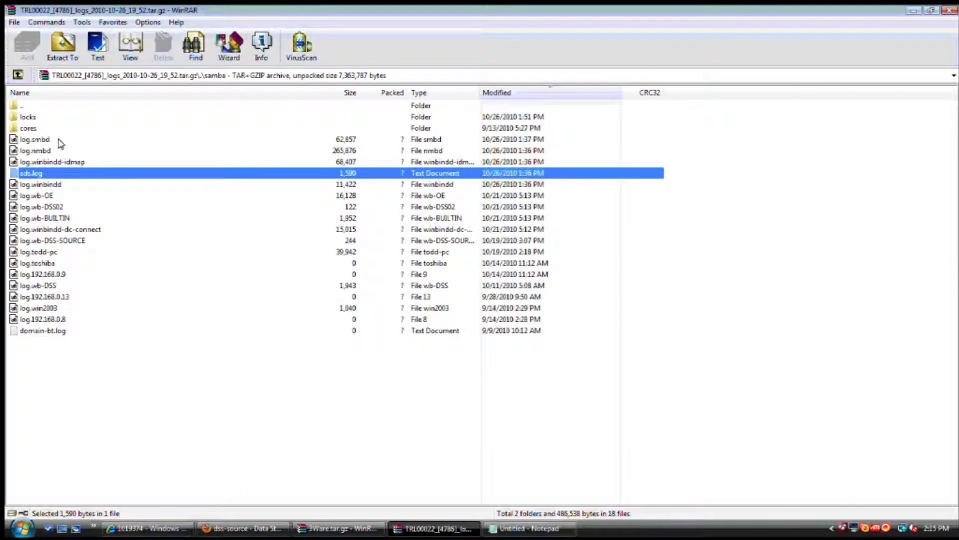
Navigate from the archive root into www\hw_setup\hardware
double_click(18, 106)
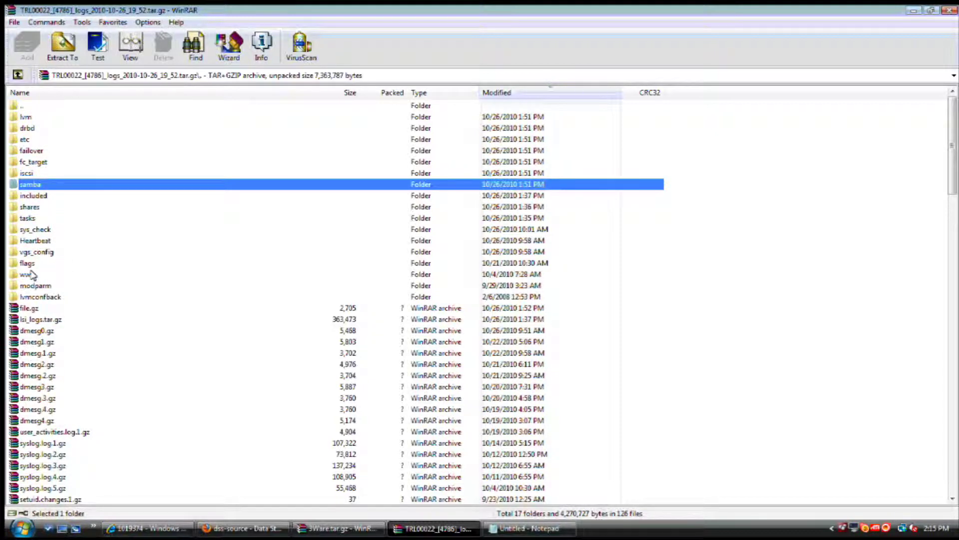
double_click(31, 273)
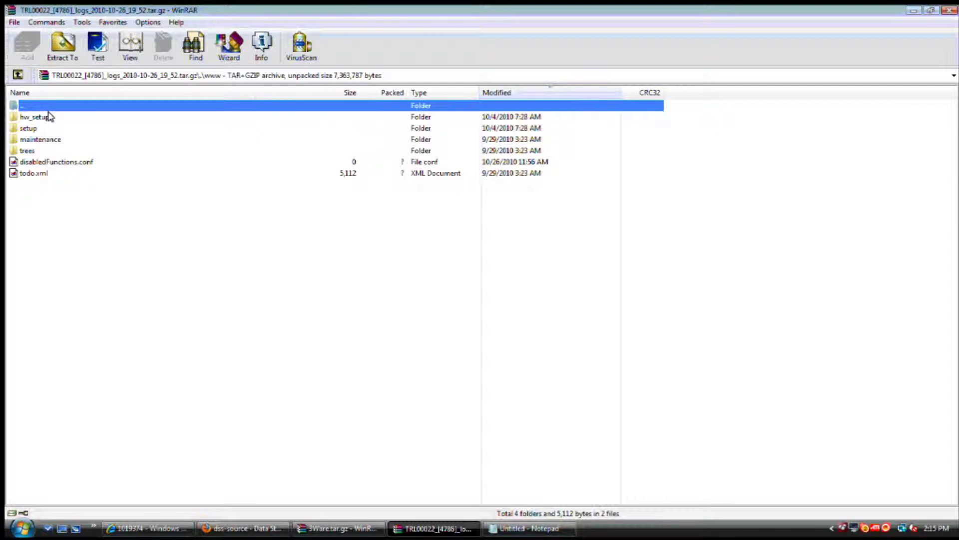
double_click(50, 116)
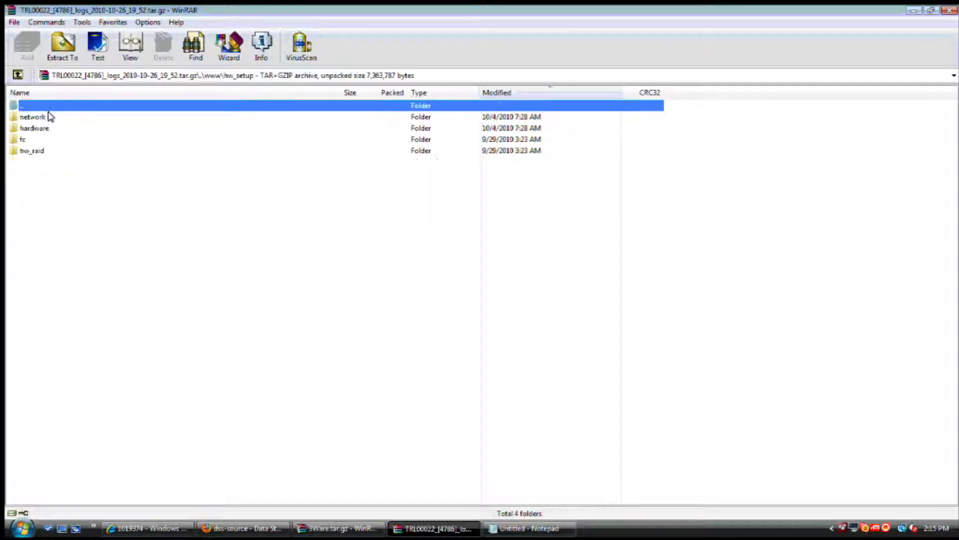
double_click(43, 128)
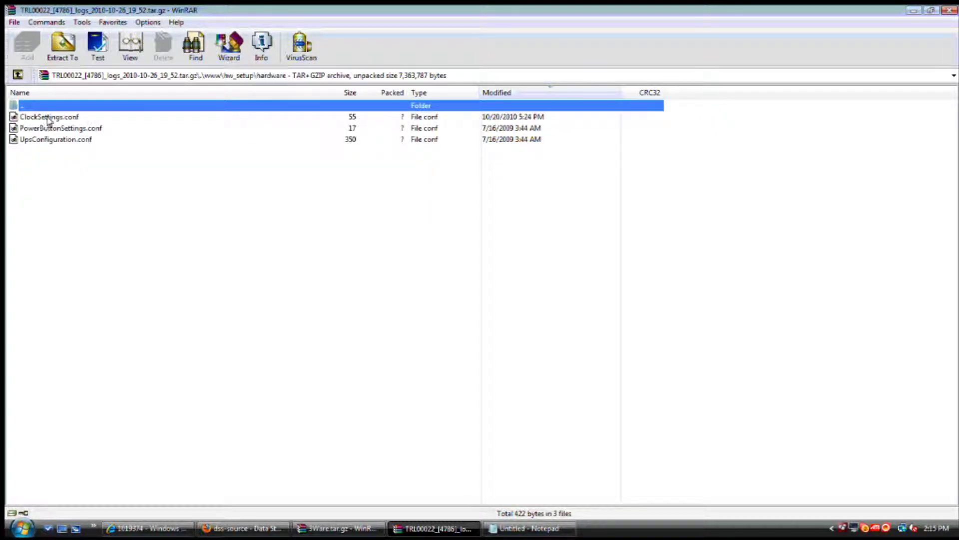
View ClockSettings.conf and mark its Europe/Berlin timezone value
right_click(74, 118)
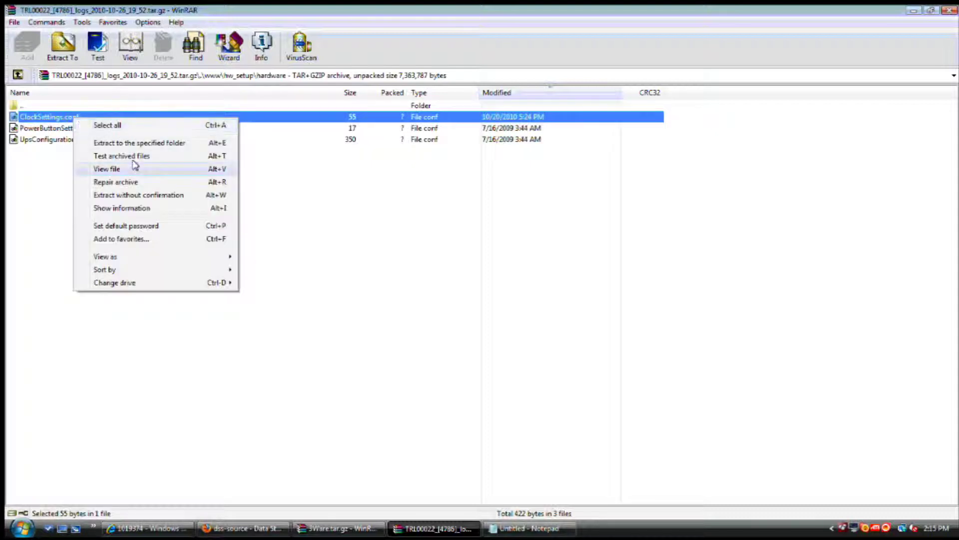
left_click(135, 168)
left_click_drag(158, 151, 96, 150)
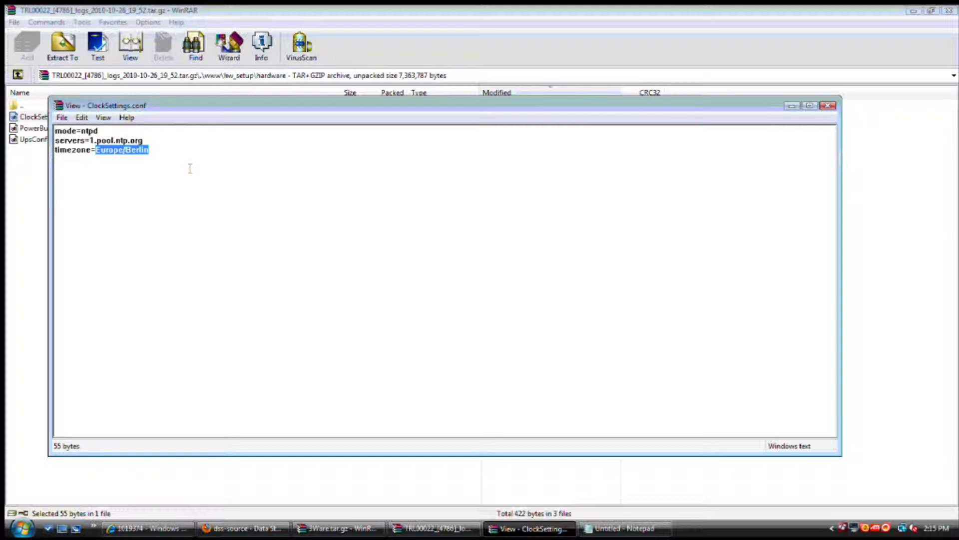
left_click(164, 158)
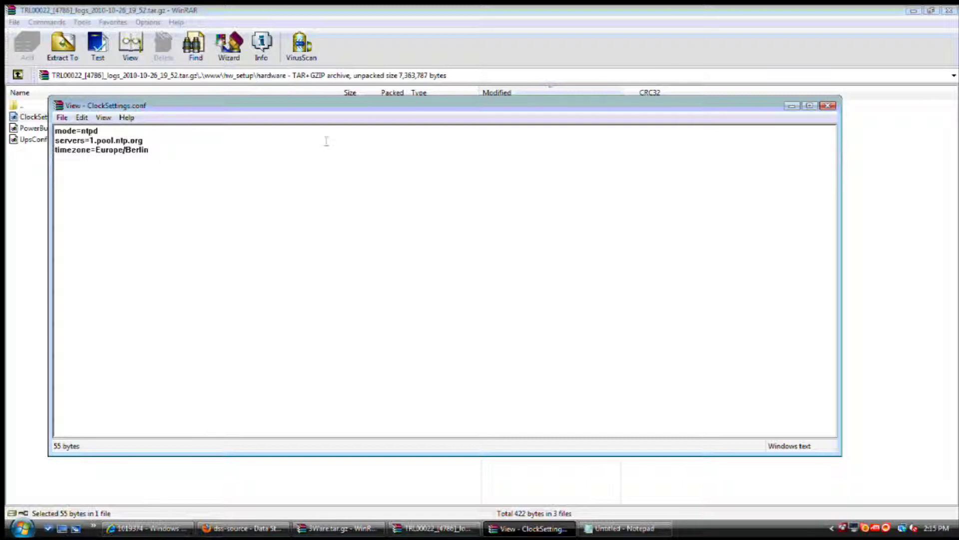
left_click(826, 107)
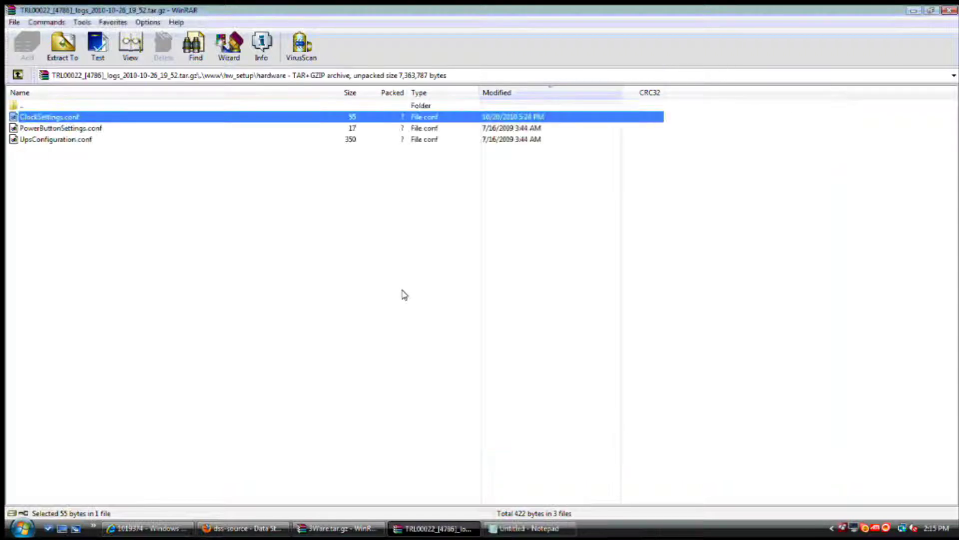
Return to the archive root, peek into included, then enter the shares folder
double_click(17, 104)
double_click(17, 104)
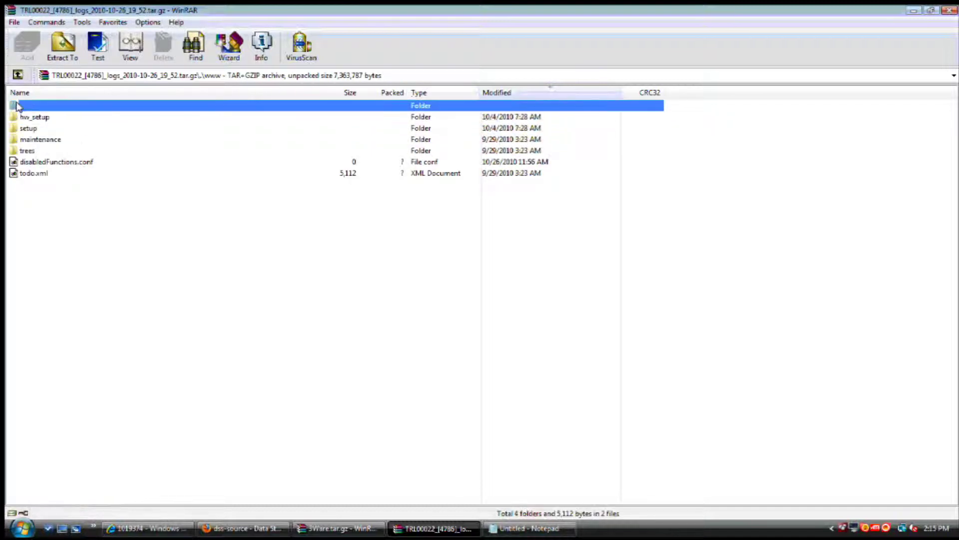
double_click(17, 104)
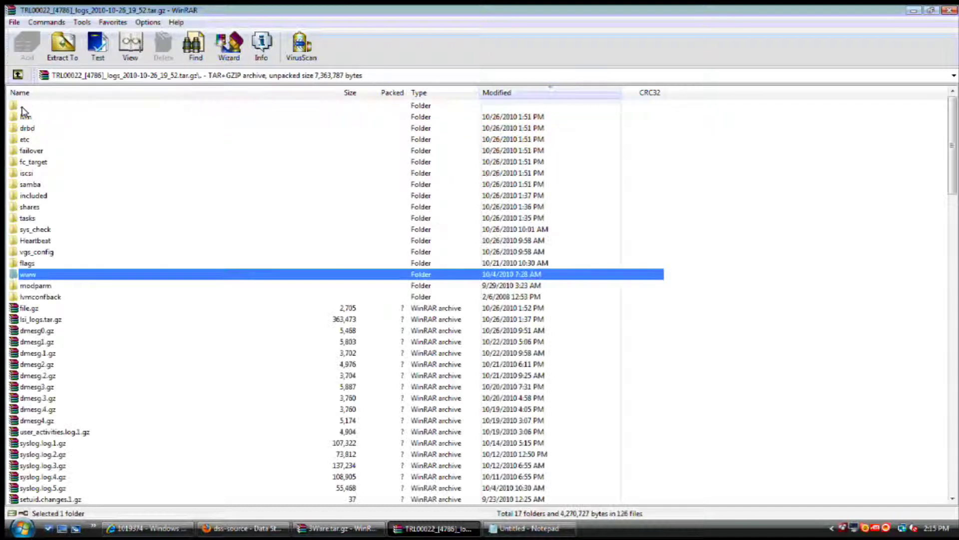
double_click(41, 197)
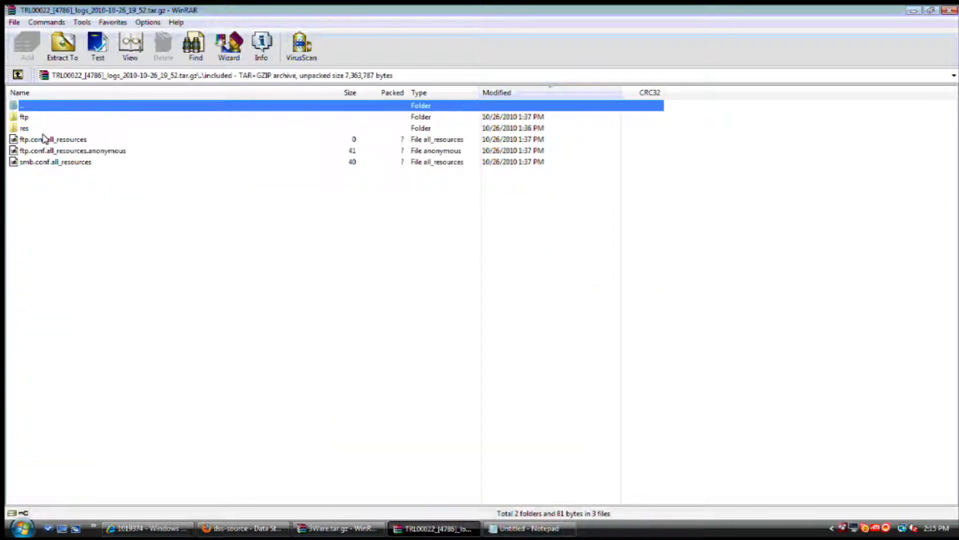
double_click(23, 105)
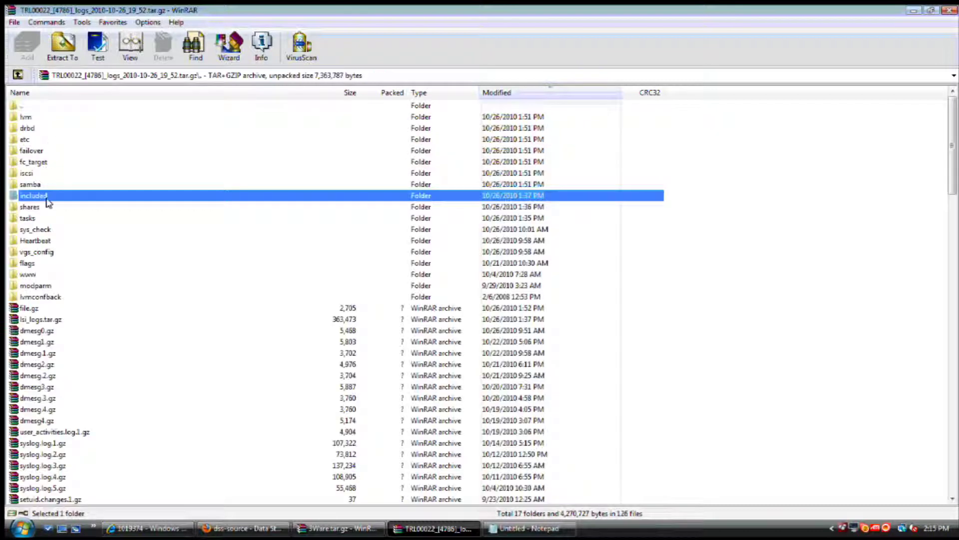
double_click(31, 206)
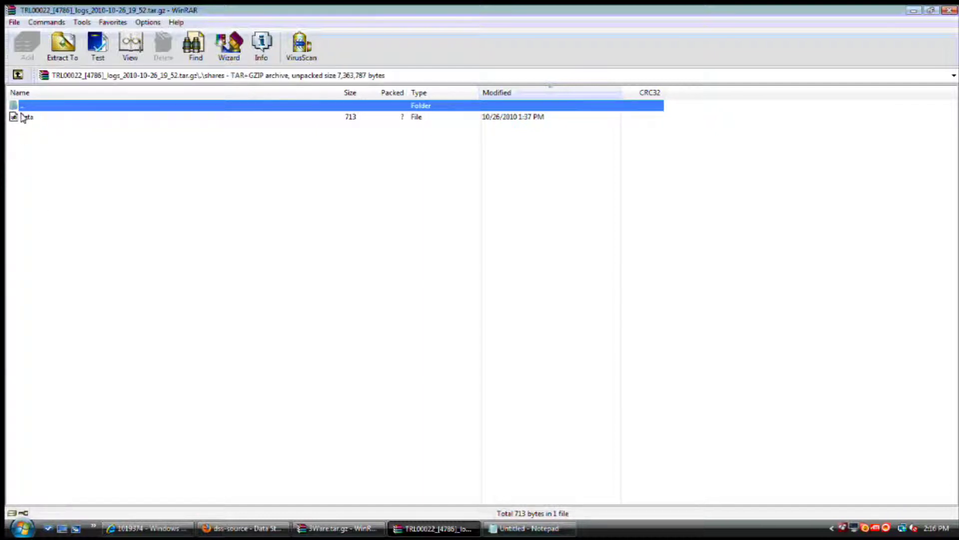
View the data file full-screen, marking its volume PATH and SMB=1 lines
left_click(24, 117)
right_click(23, 118)
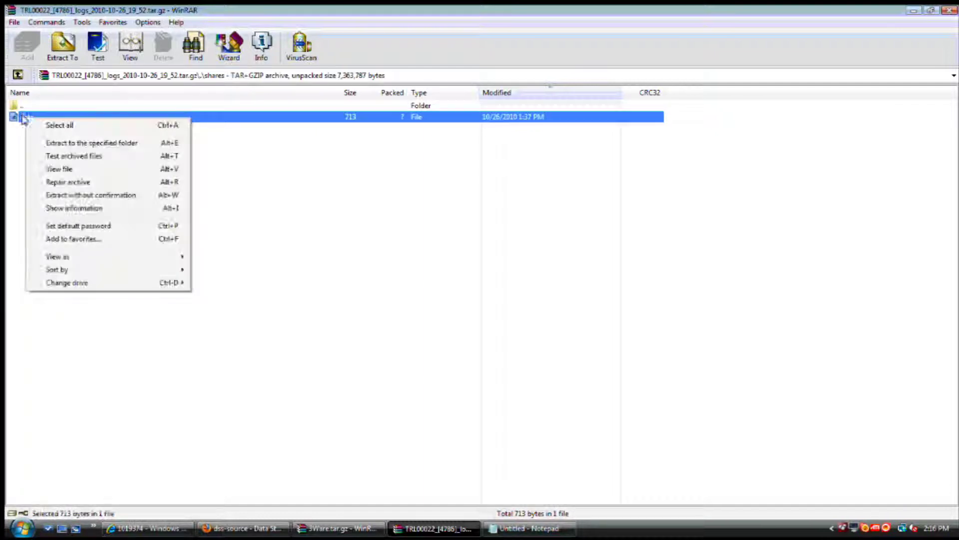
left_click(74, 169)
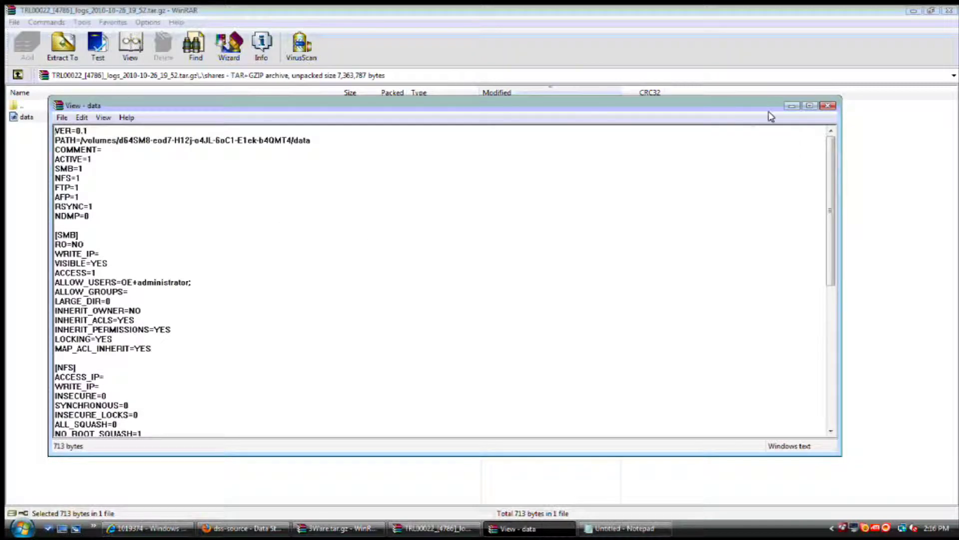
left_click(810, 105)
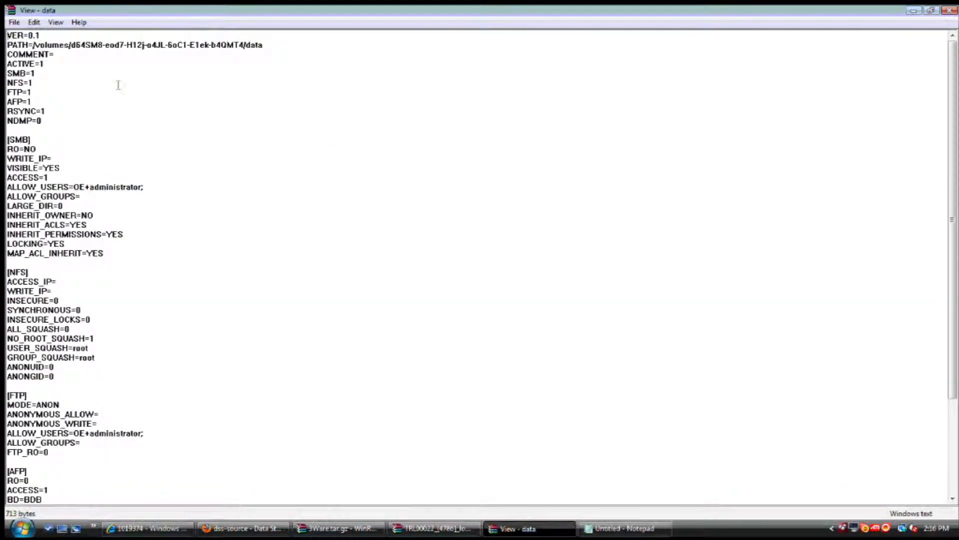
left_click_drag(265, 46, 62, 50)
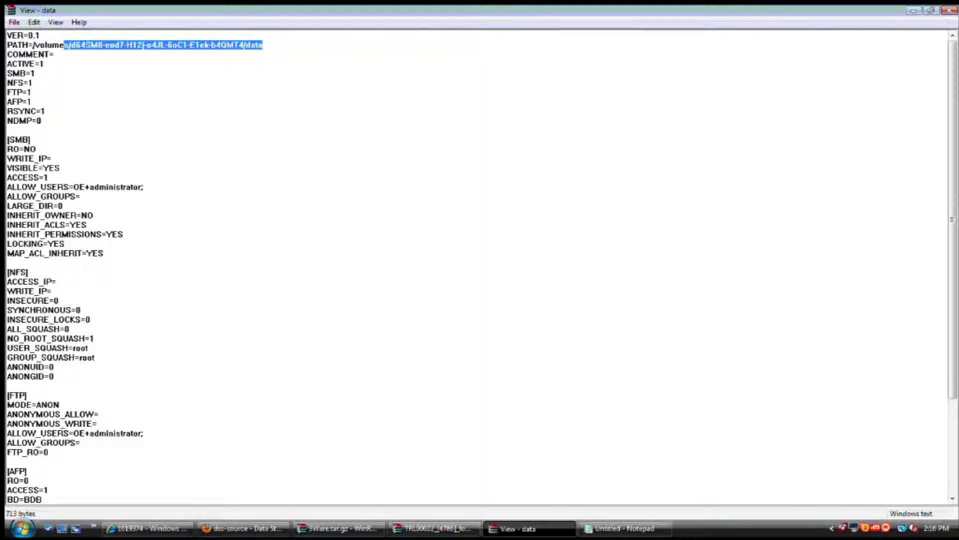
left_click_drag(7, 73, 40, 74)
left_click(48, 79)
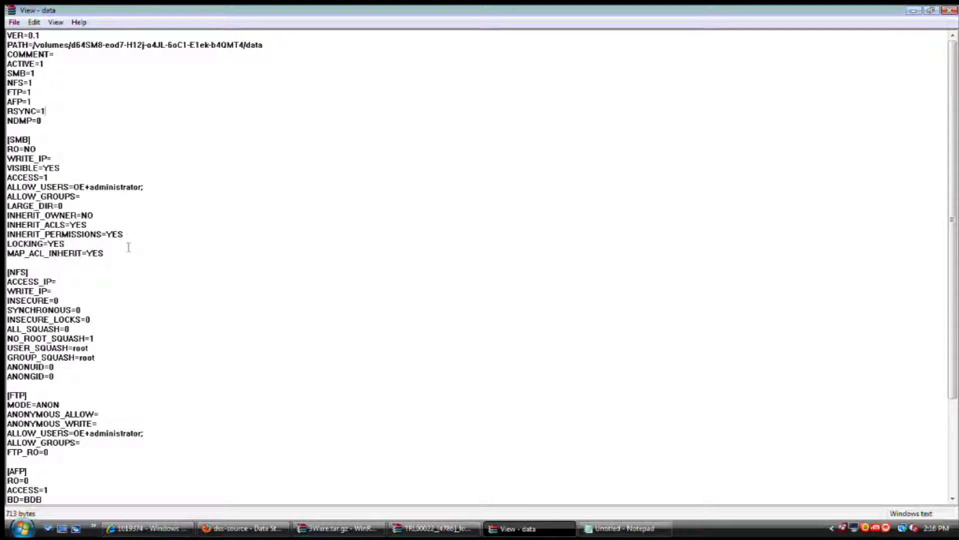
Scroll through the data file past INSECURE_LOCKS=0 down to the HTTP section
scroll(127, 248, "down", 1)
scroll(120, 264, "down", 1)
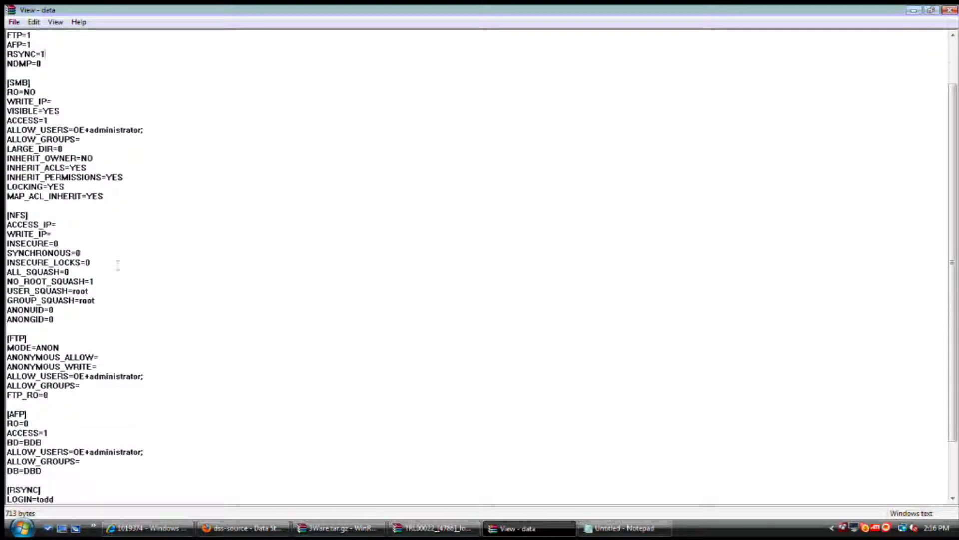
scroll(107, 284, "down", 1)
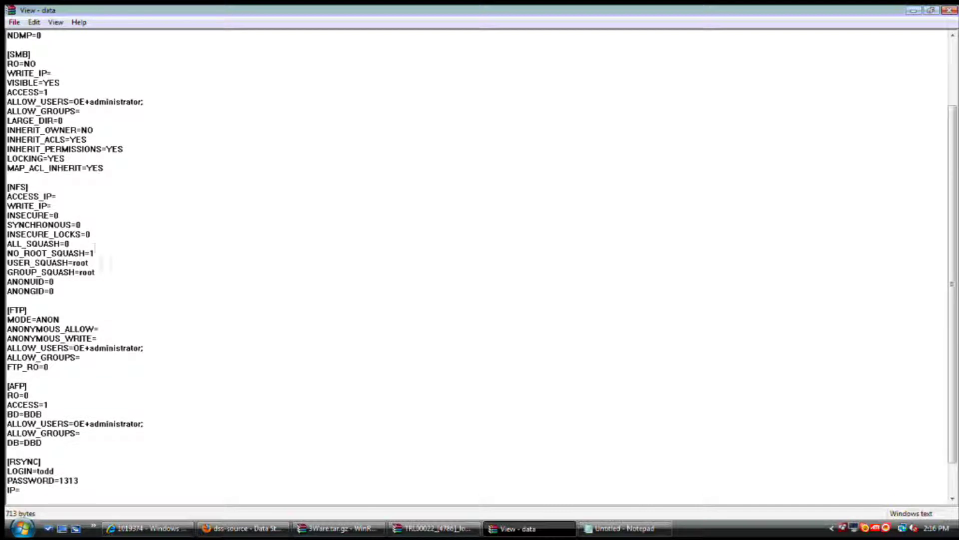
left_click(101, 234)
scroll(131, 366, "down", 2)
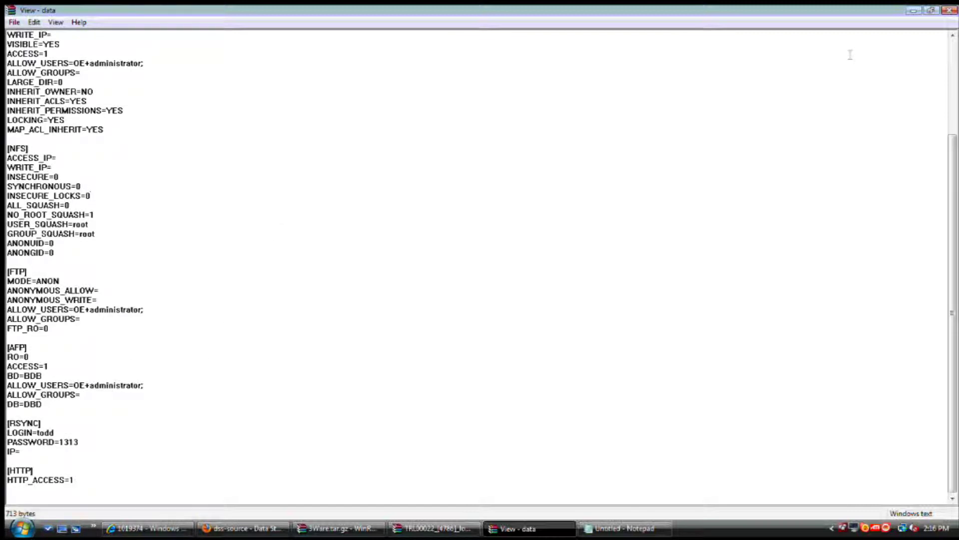
Close the data viewer and go from the archive root into the tasks folder
left_click(951, 11)
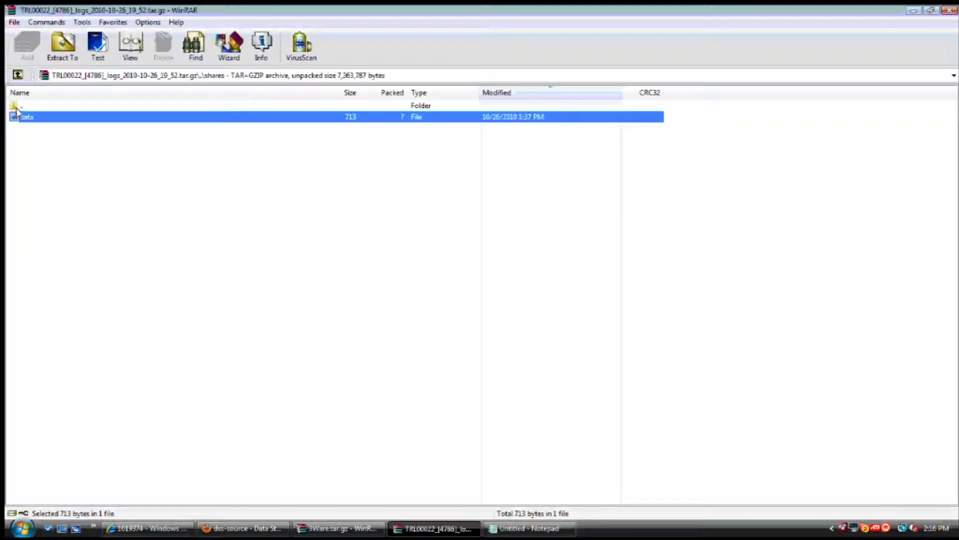
double_click(17, 106)
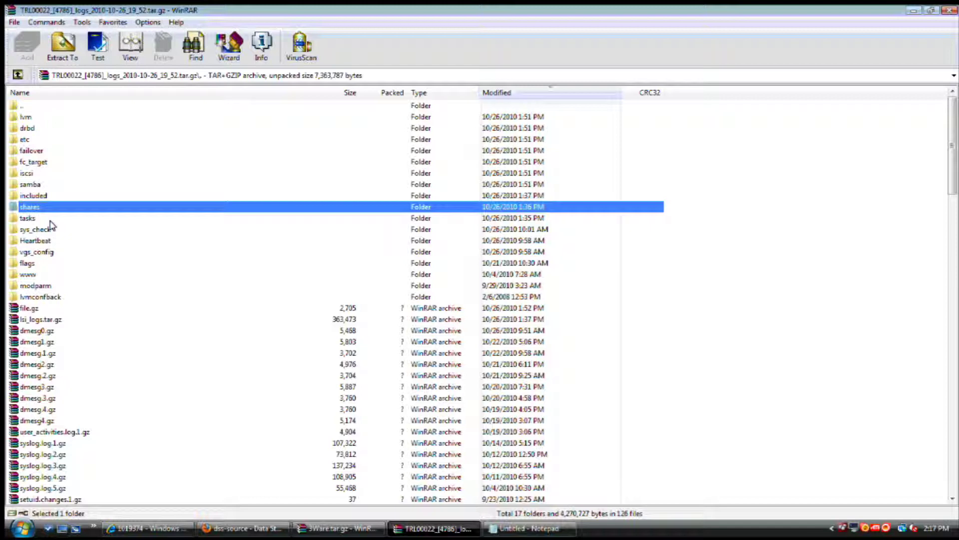
left_click(34, 218)
double_click(34, 218)
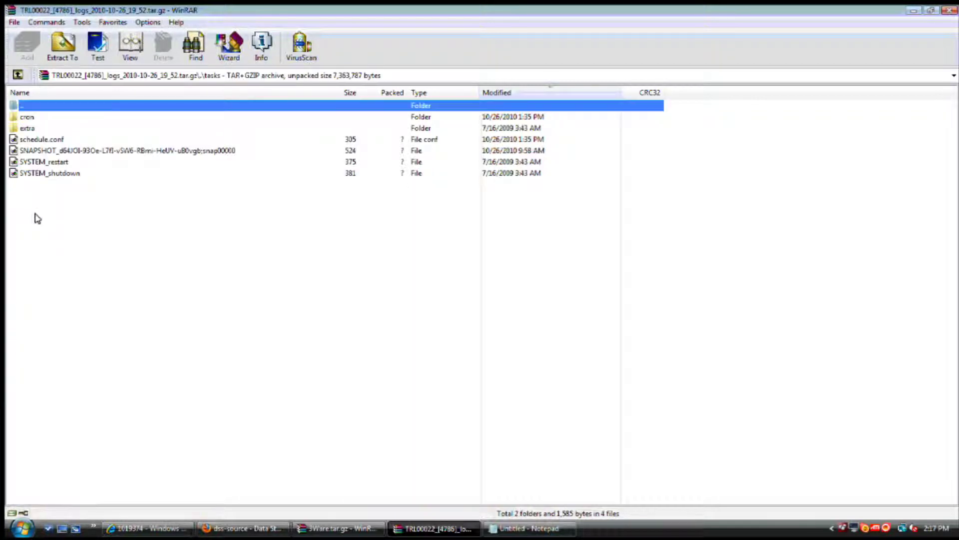